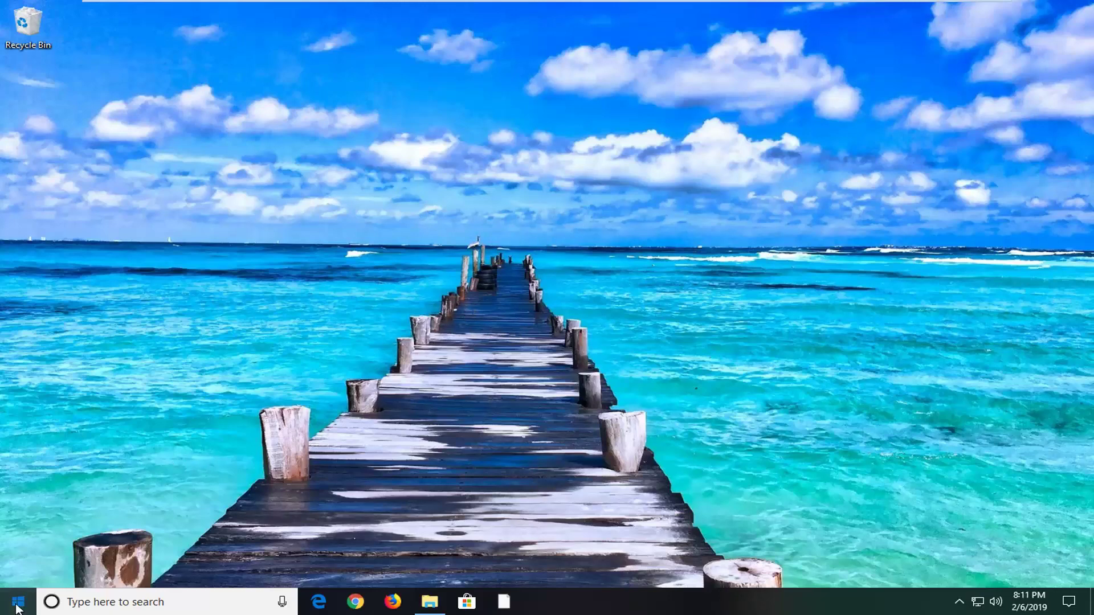
Step: Search 'troubleshoot' and run the Windows Update troubleshooter from Troubleshoot settings
click(19, 602)
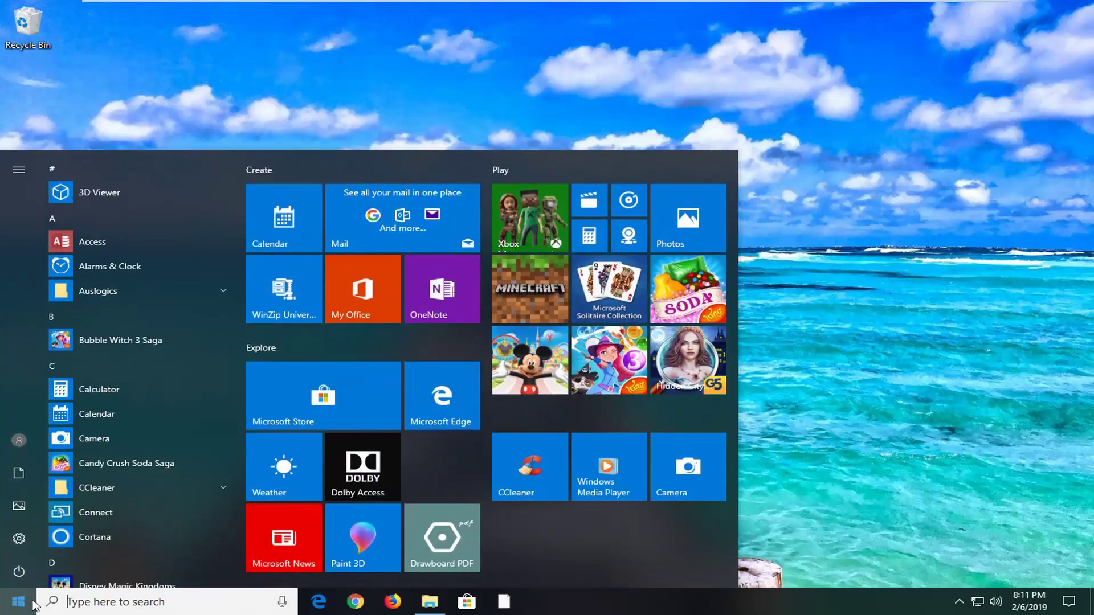
text(troubleshoot)
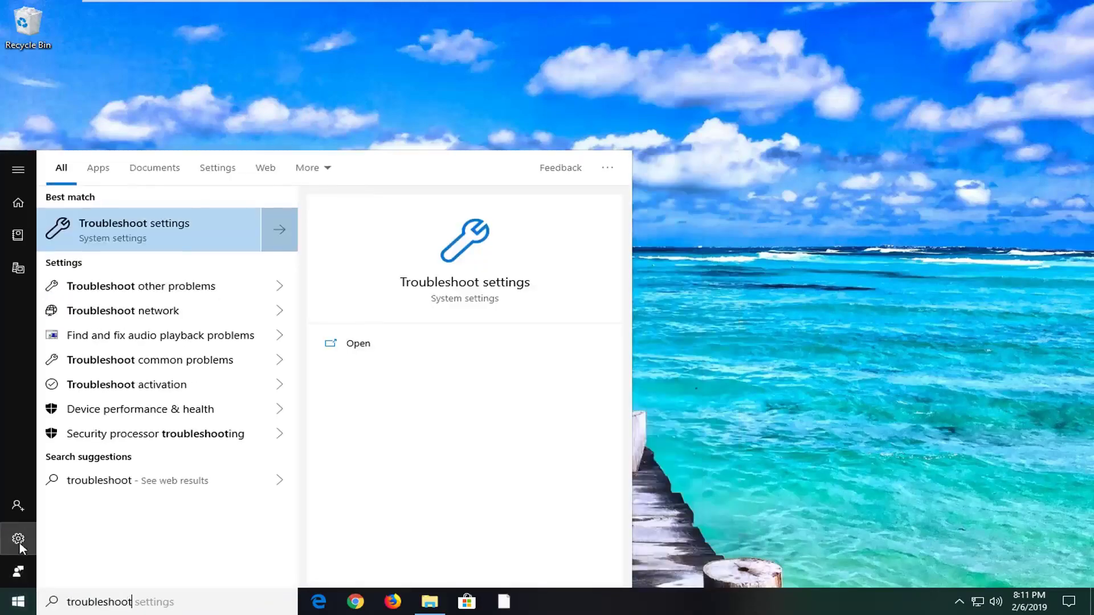
click(129, 231)
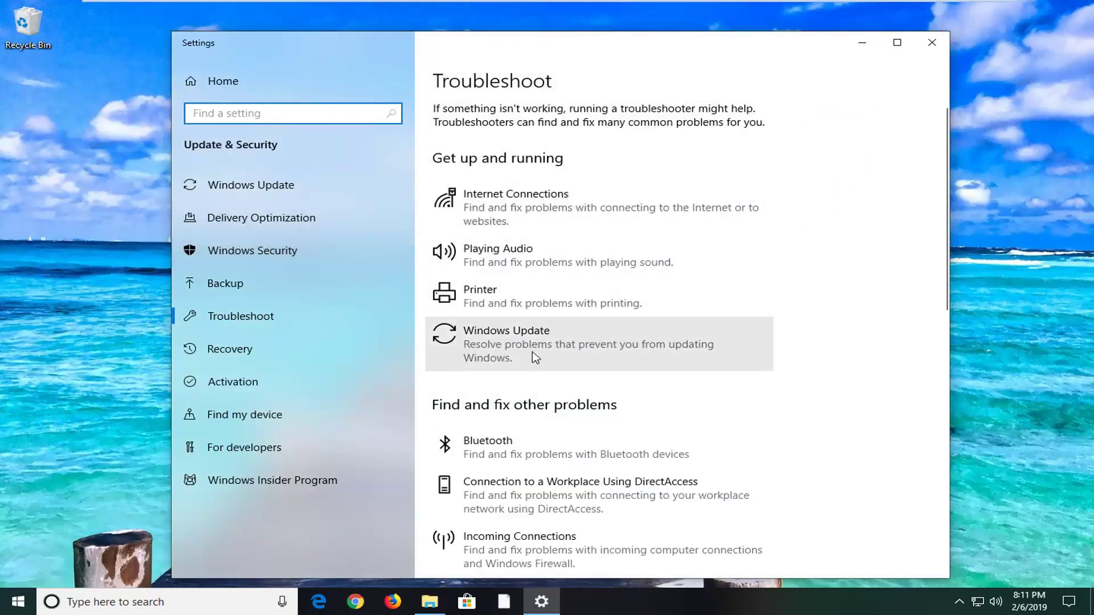
click(551, 355)
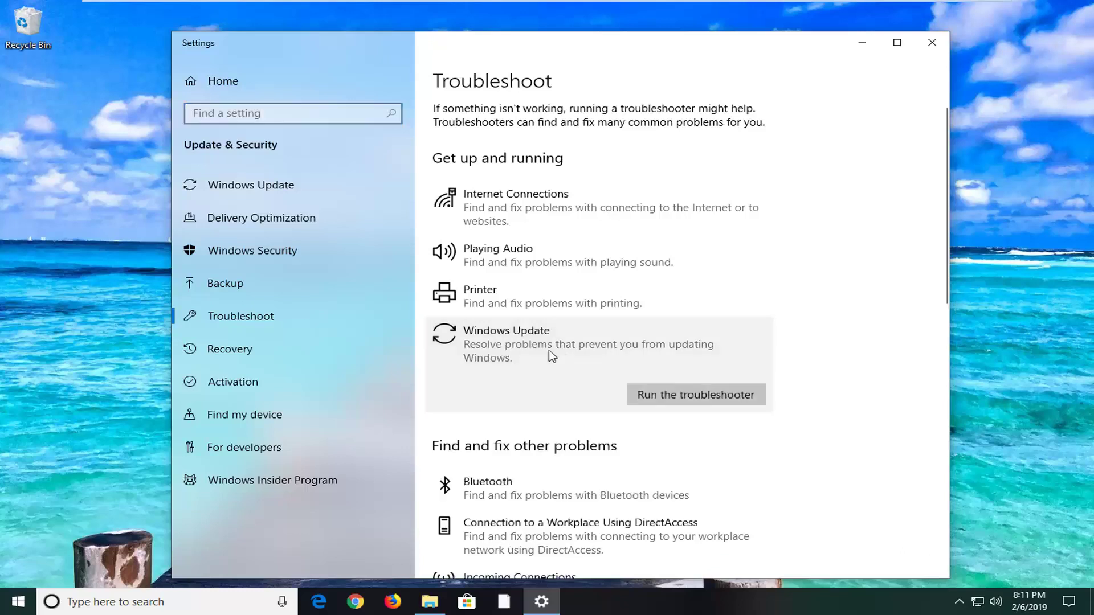
click(660, 393)
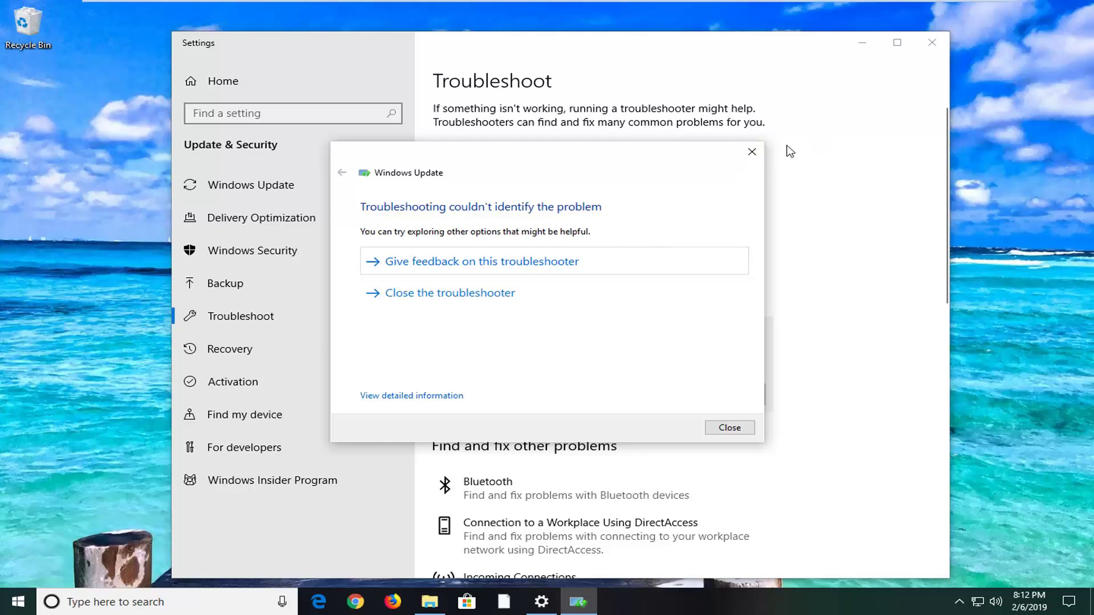
Step: Close the finished troubleshooter and the Settings window, returning to the Start search
click(752, 151)
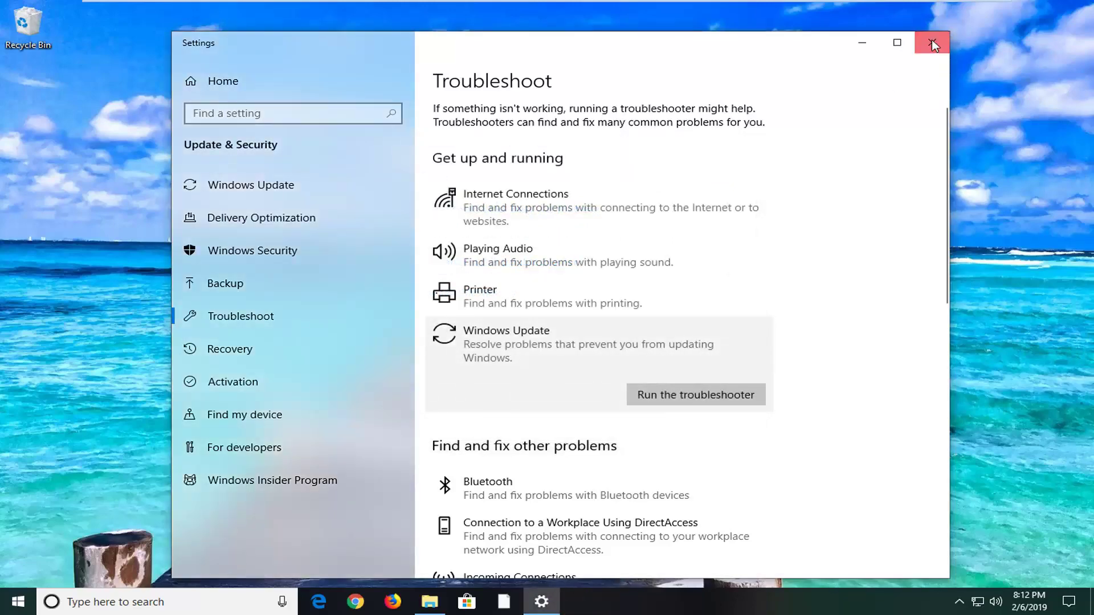
click(932, 43)
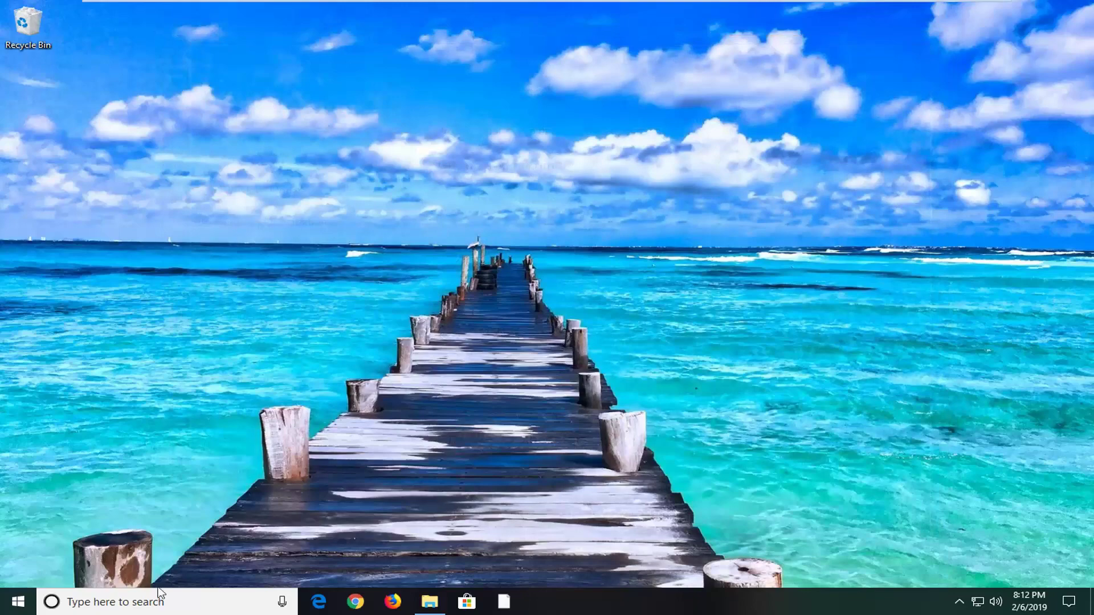
click(12, 604)
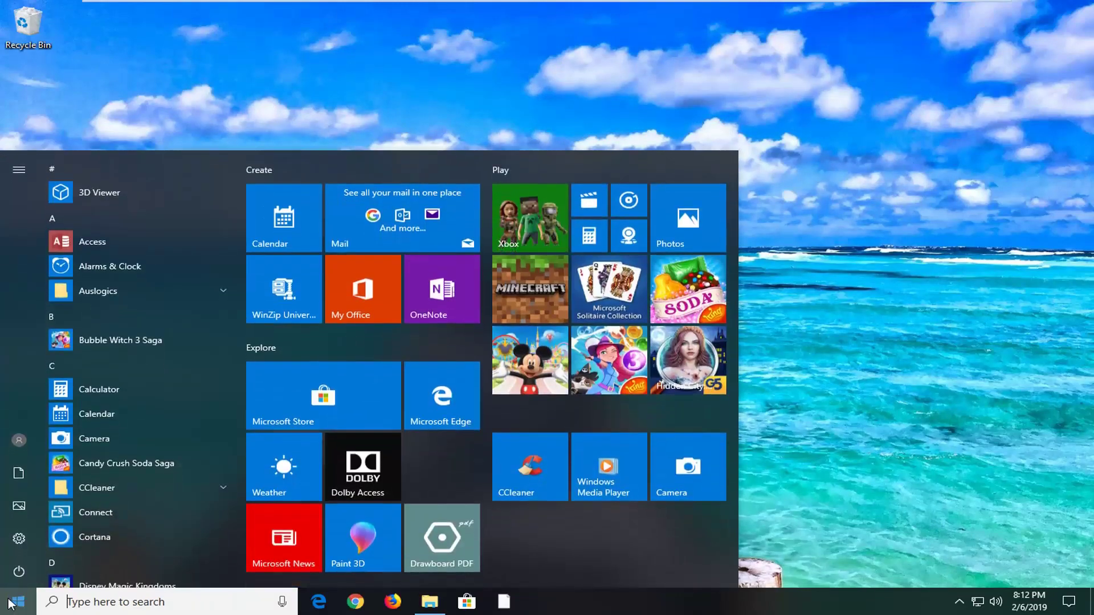
Step: Run ncpa.cpl from the Run dialog to open Network Connections
text(run)
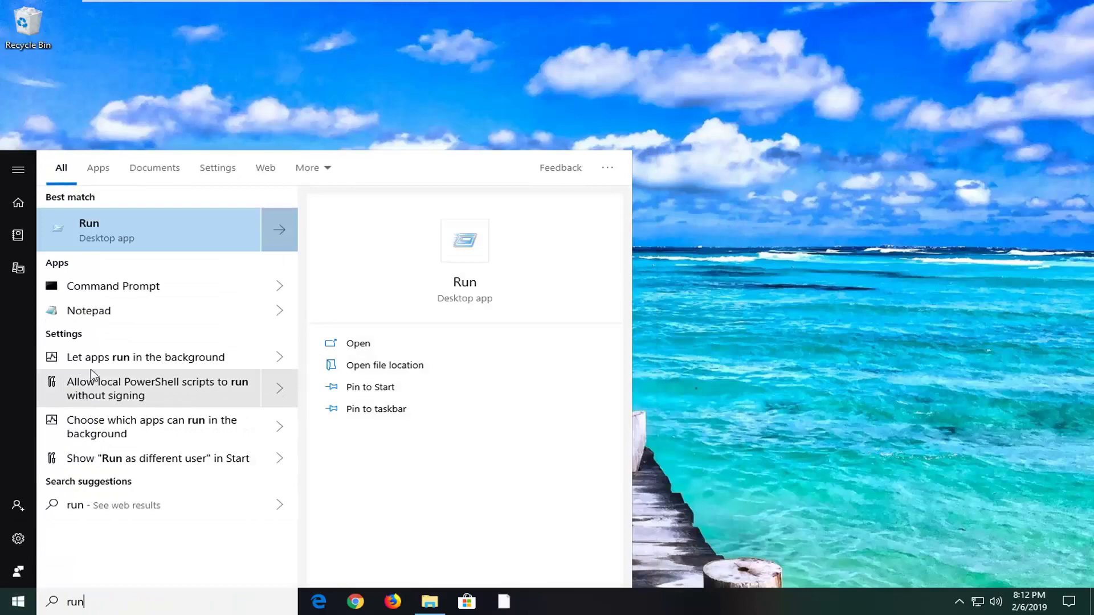
click(103, 231)
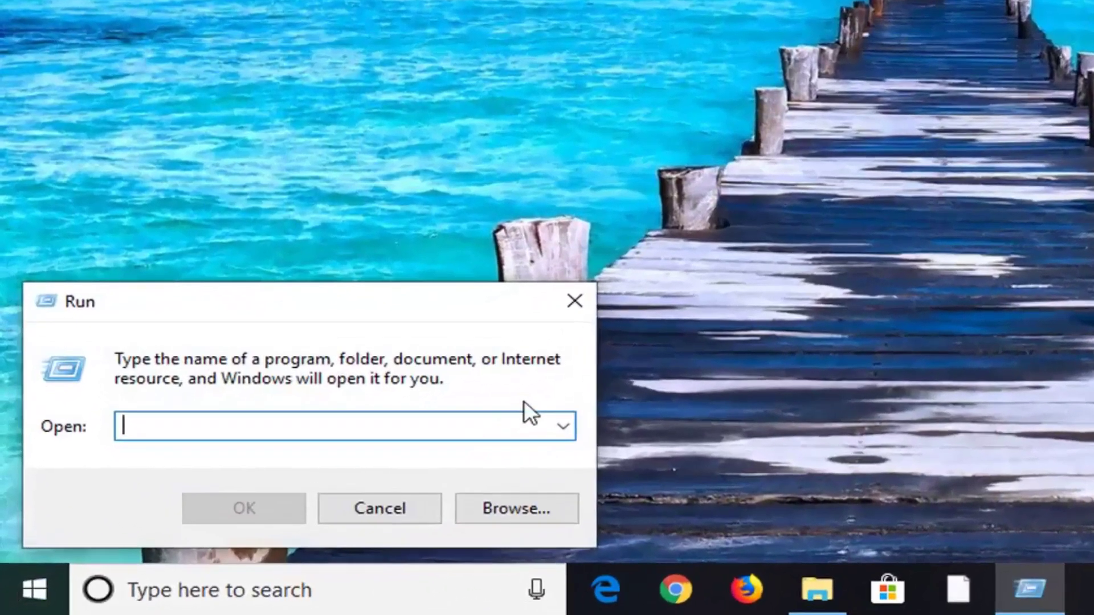
text(ncpa.cpl)
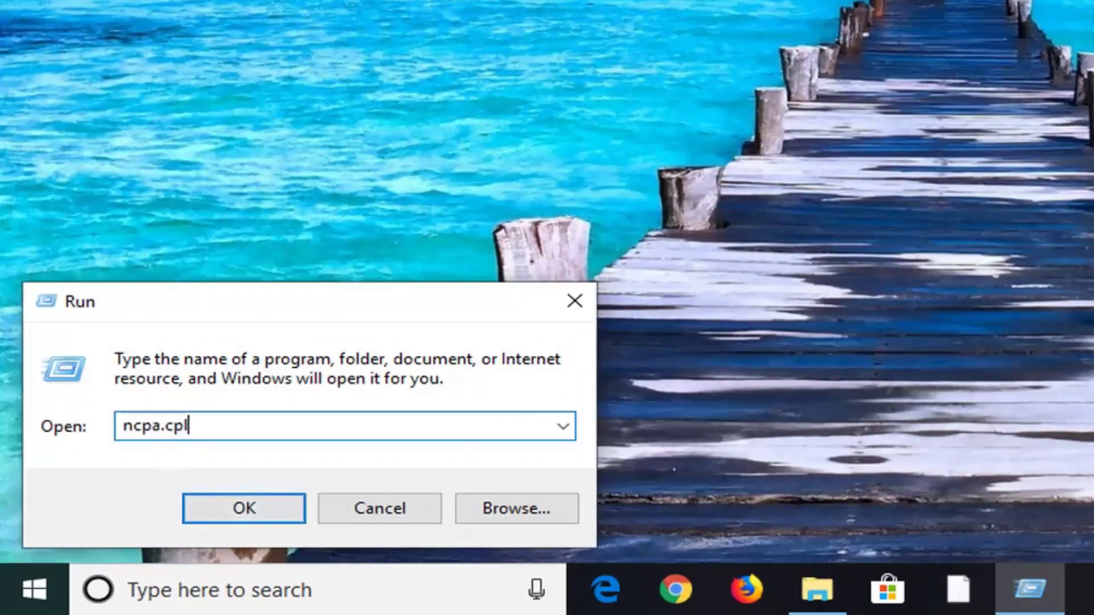
click(245, 508)
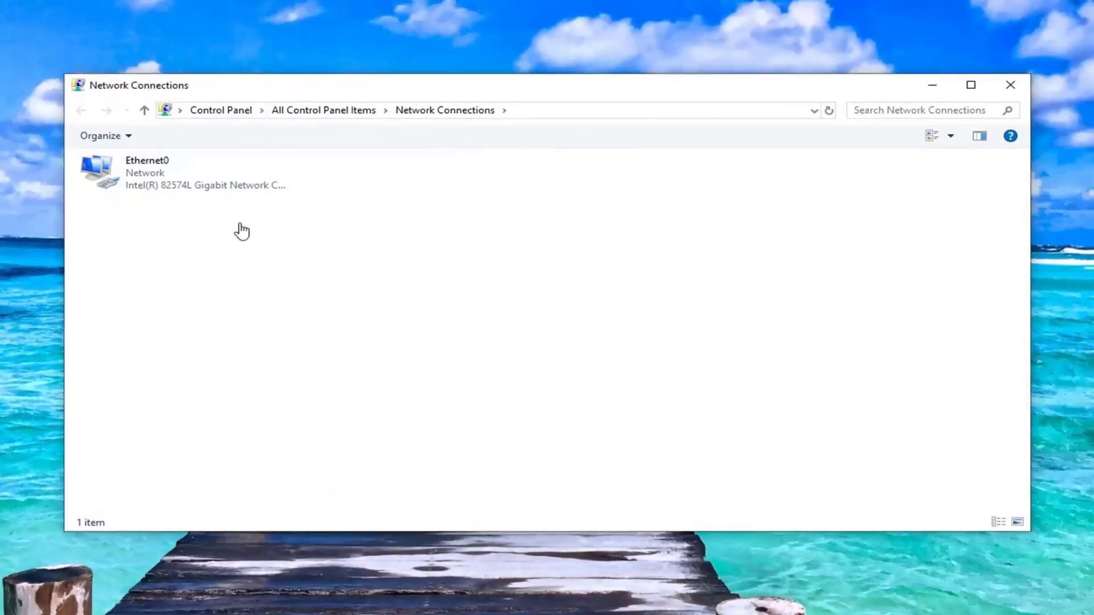
Step: Open the Ethernet0 connection's Properties window and centre it
click(185, 186)
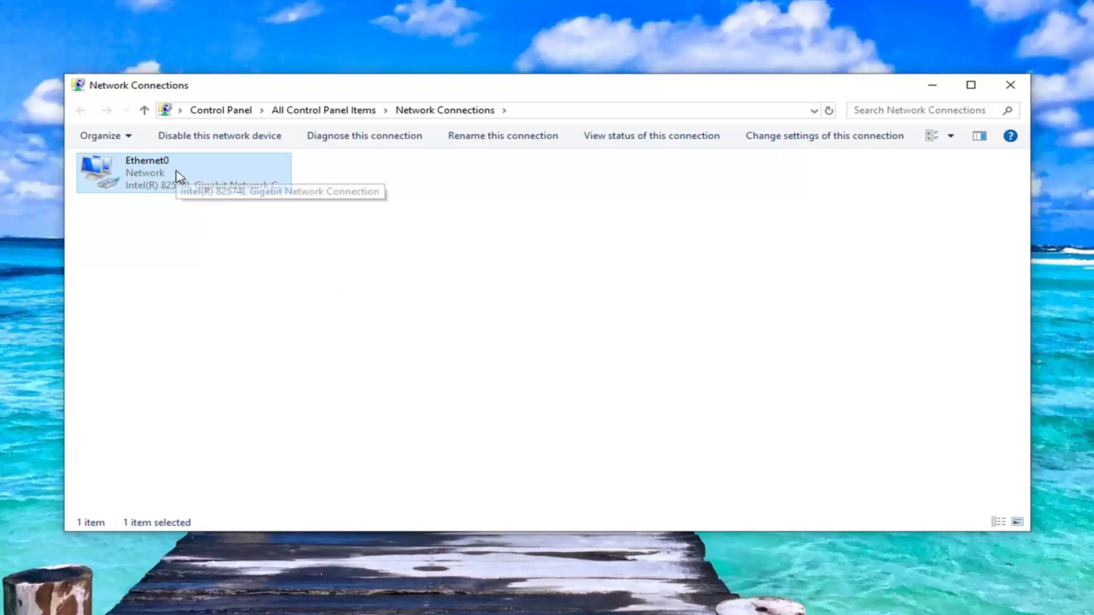
right_click(144, 173)
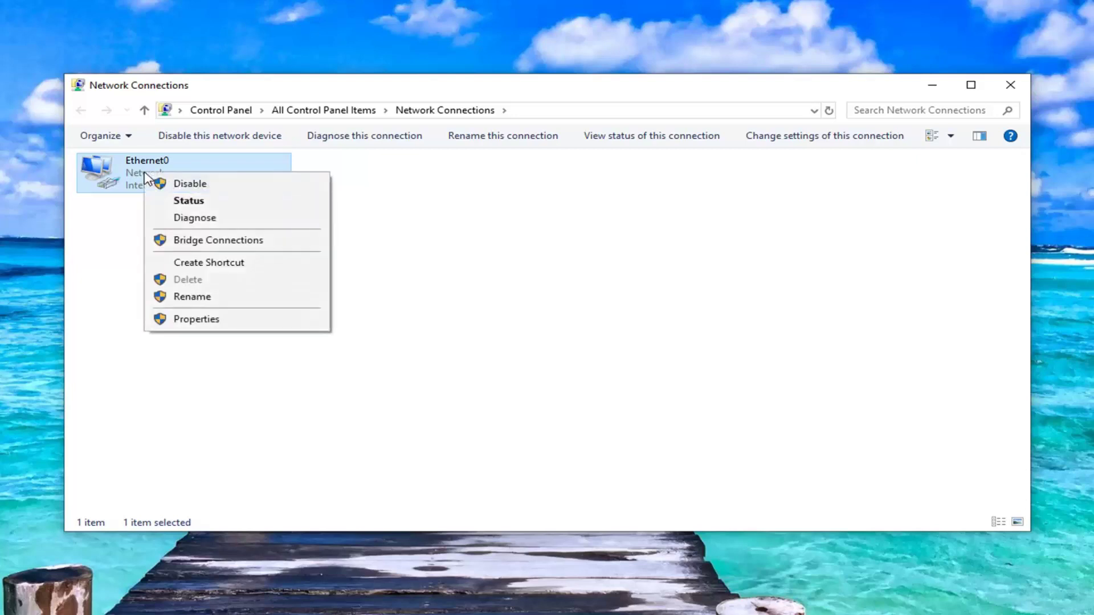
click(198, 319)
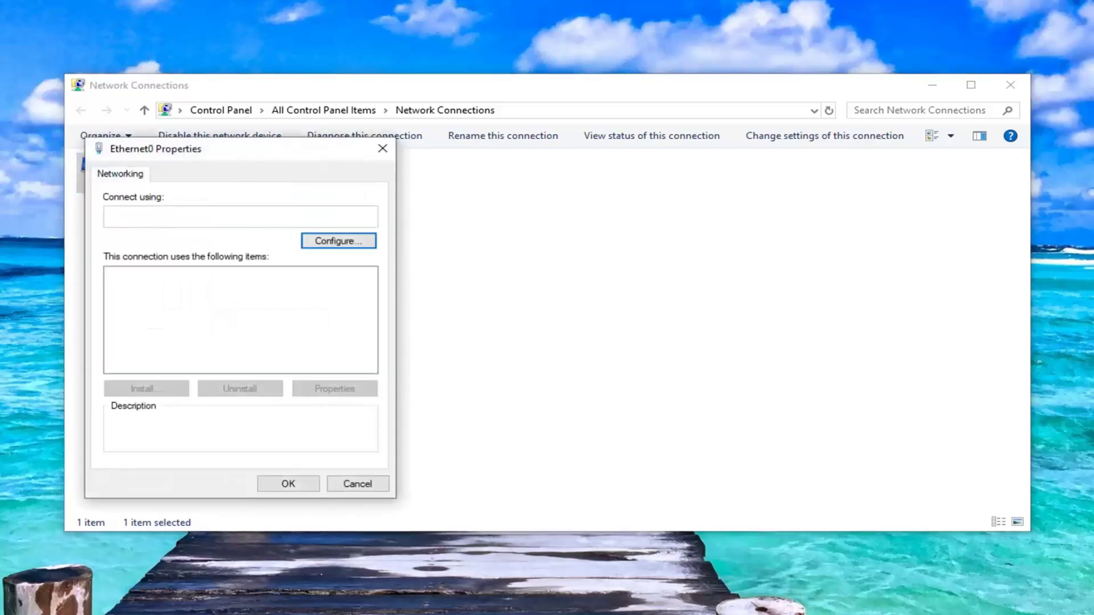
drag(232, 158, 530, 145)
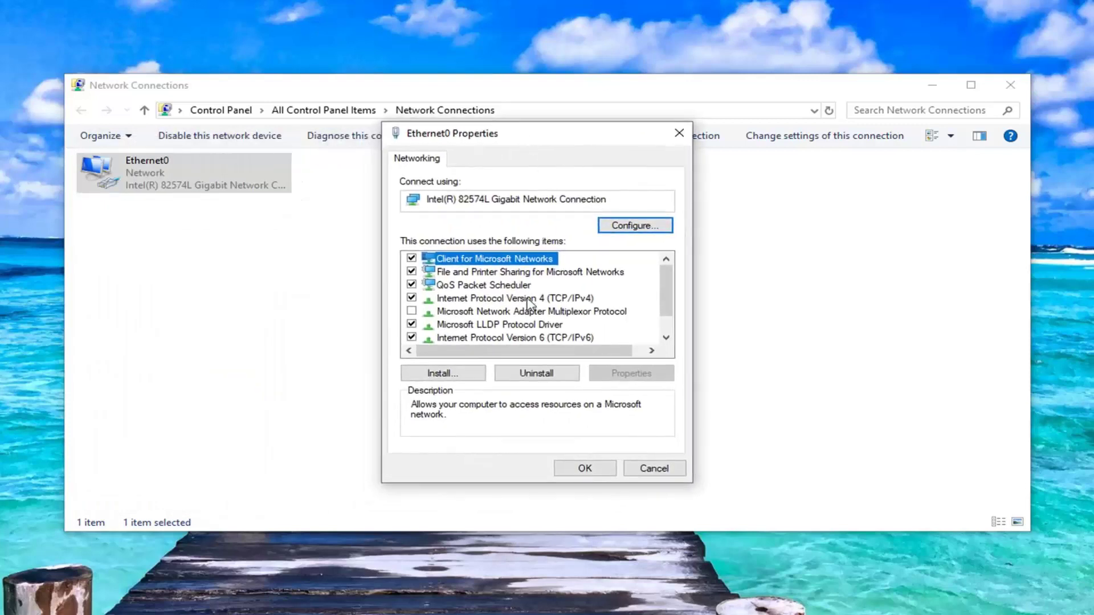
Step: Open the TCP/IPv4 properties and switch to manually specified DNS server addresses
click(466, 299)
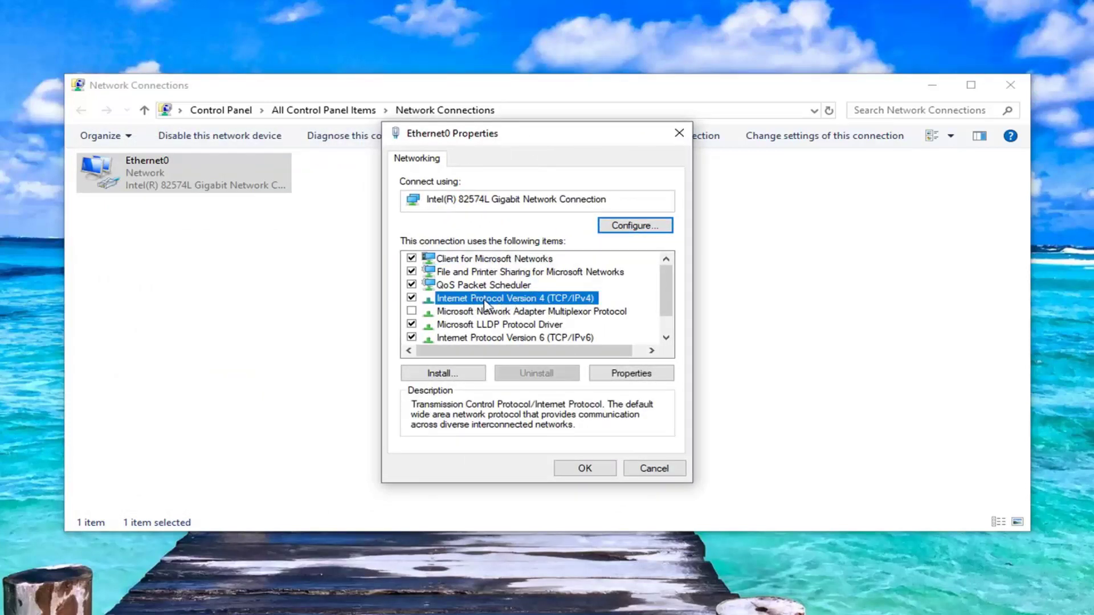
click(616, 374)
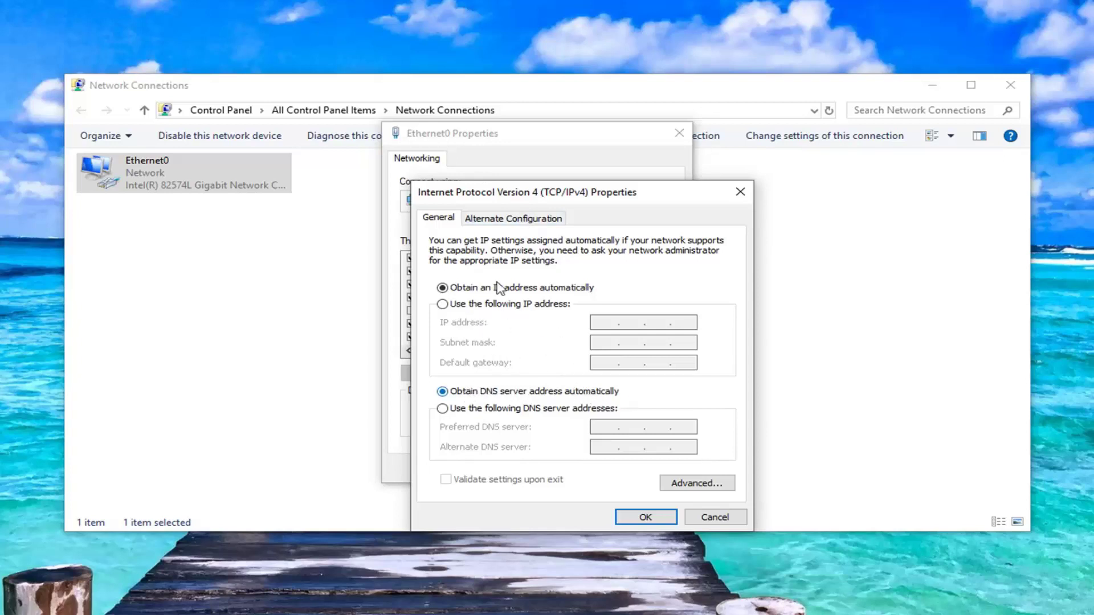
drag(582, 204, 546, 139)
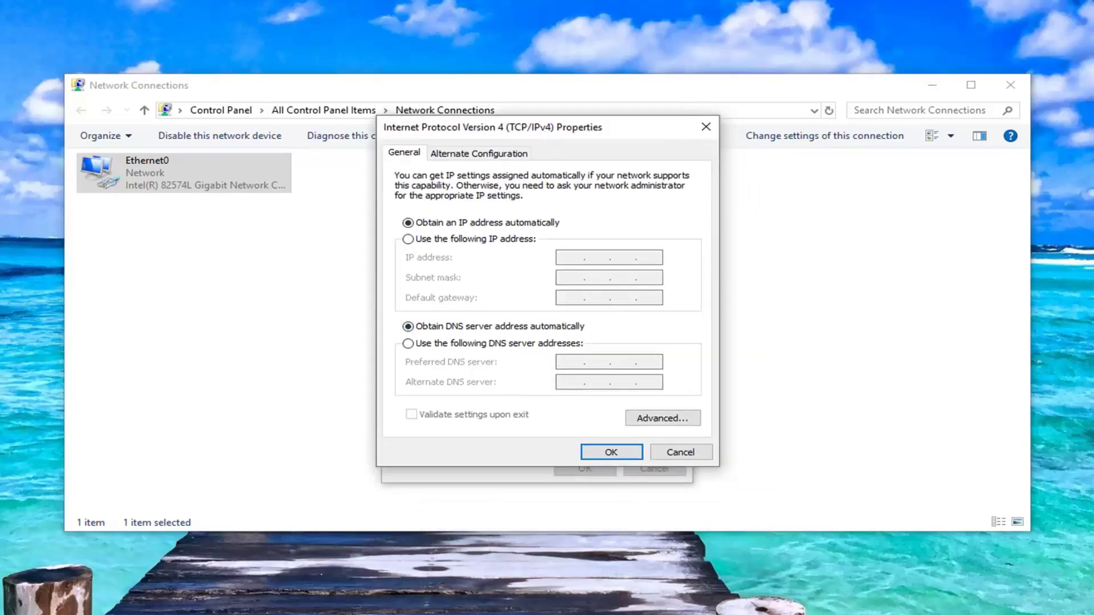
click(408, 344)
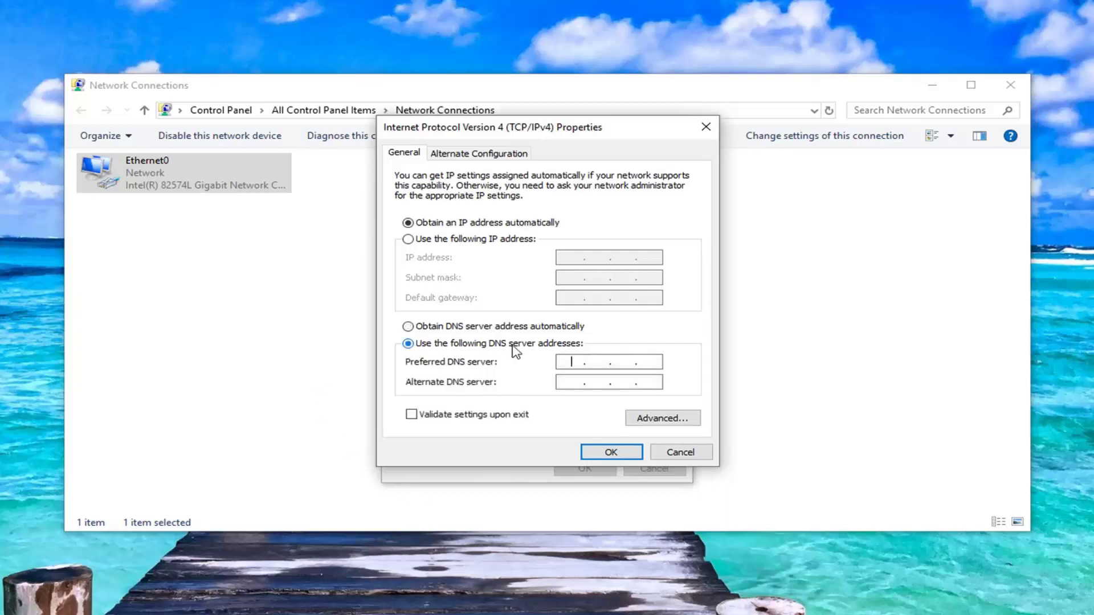
Step: Enter 8.8.8.8 as preferred DNS server and 8.8.4.4 as alternate
click(571, 362)
text(8)
key(Tab)
text(88)
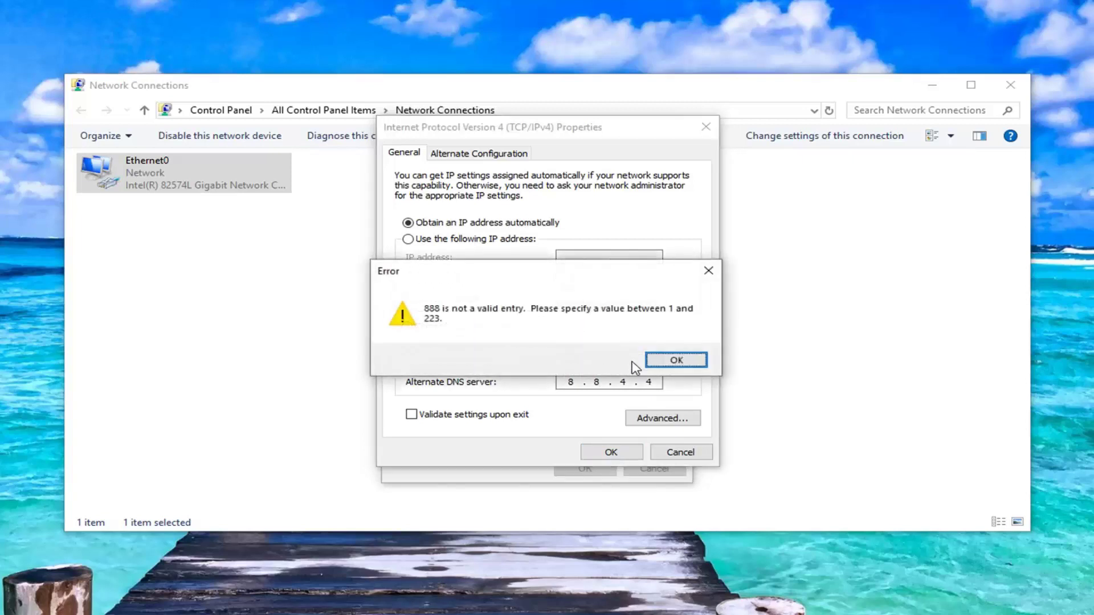
click(655, 360)
text(8.8.8.8)
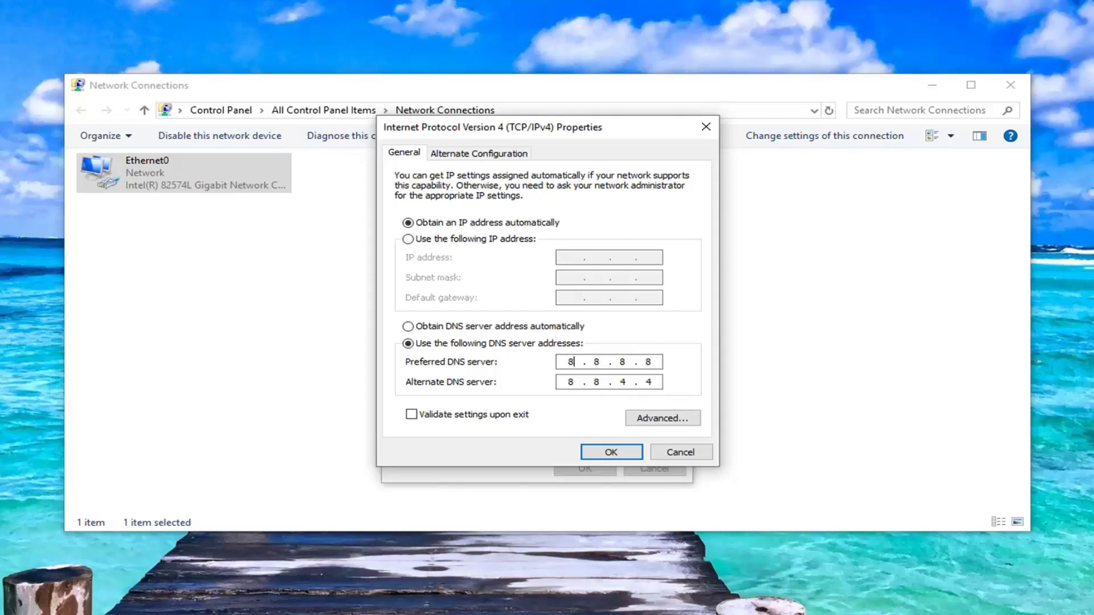
Step: Save the DNS settings and close Ethernet0 properties and Network Connections
click(621, 453)
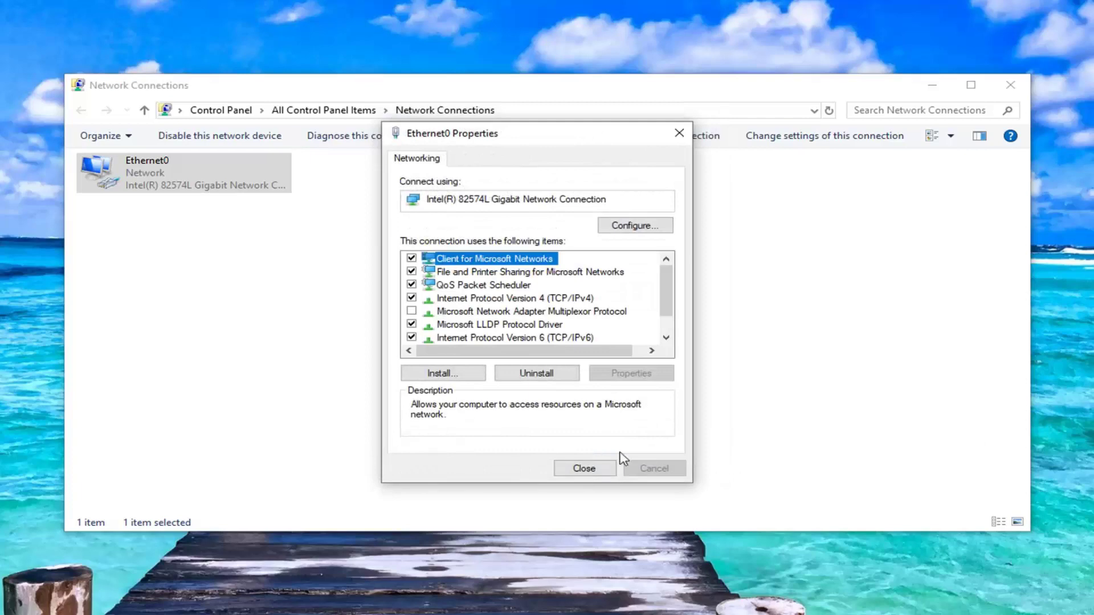
click(585, 468)
click(1011, 85)
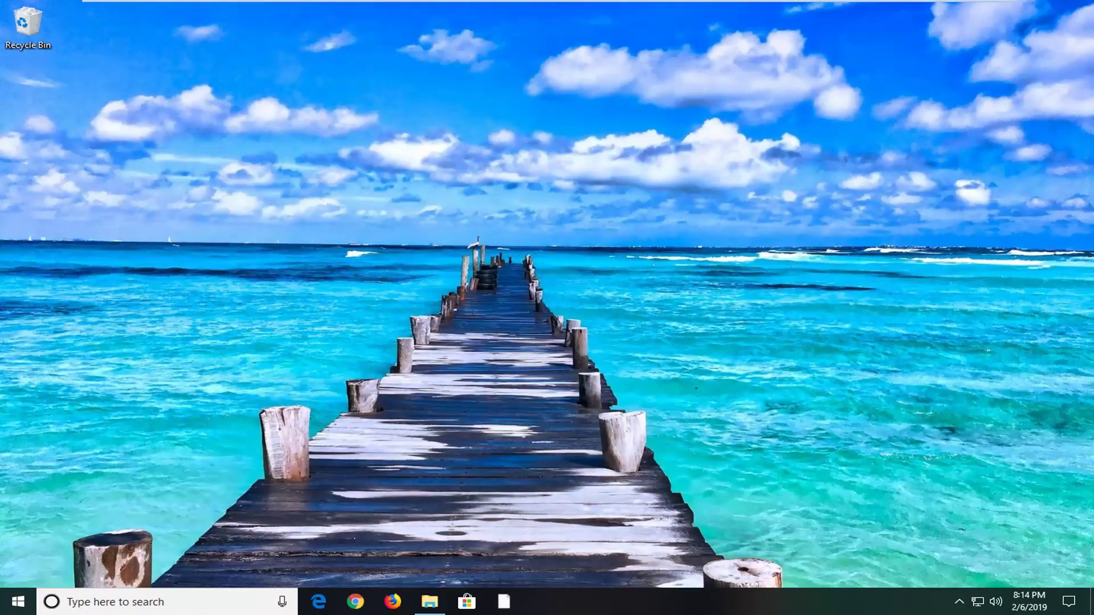
Step: Search for regedit and launch Registry Editor as administrator
click(18, 602)
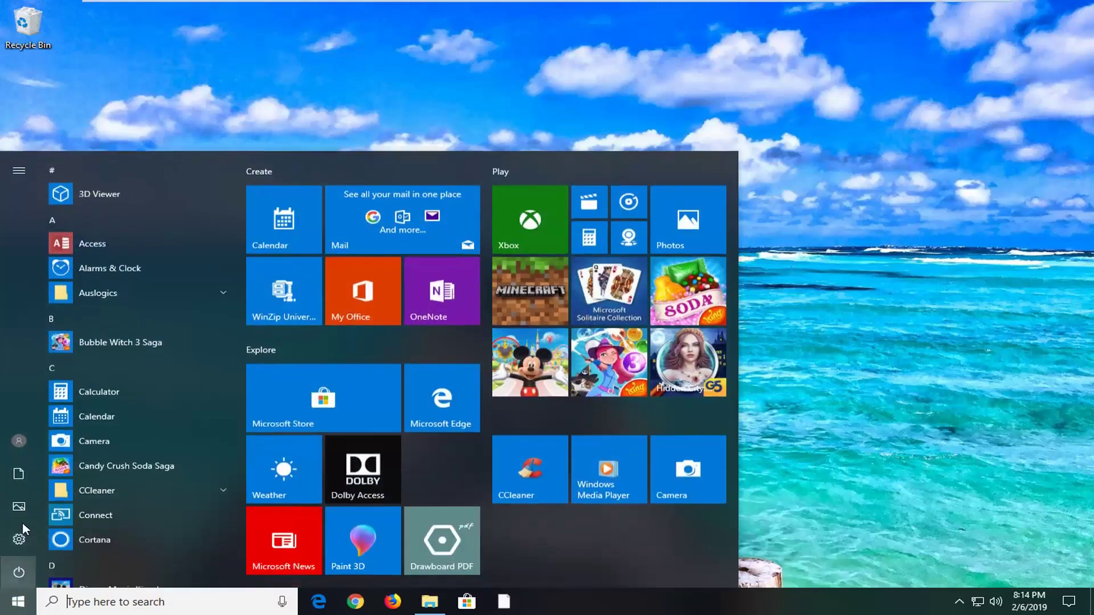
text(regedit)
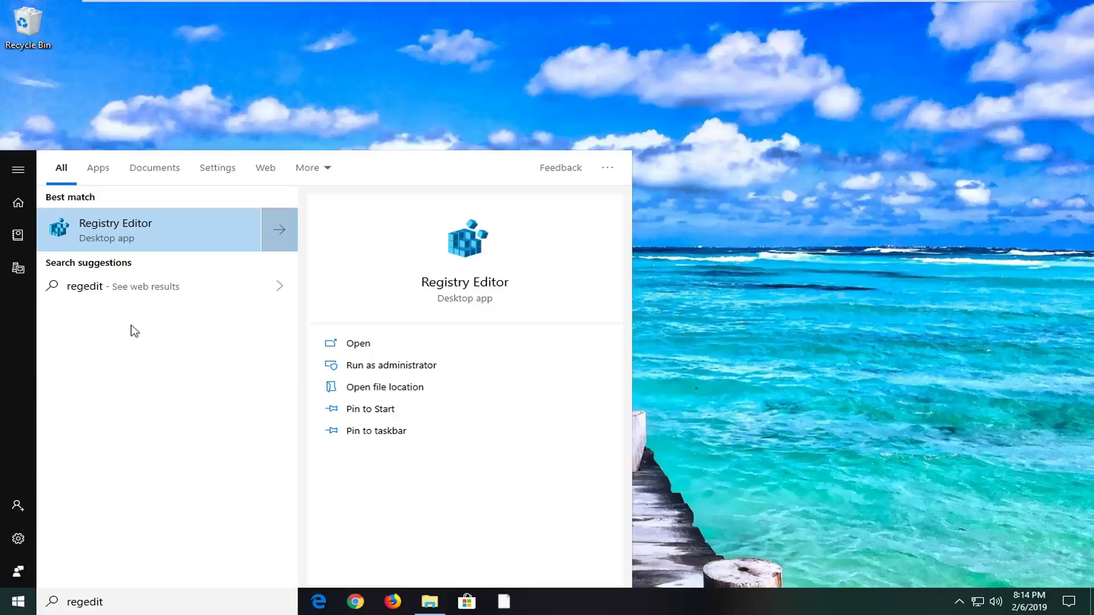
right_click(110, 230)
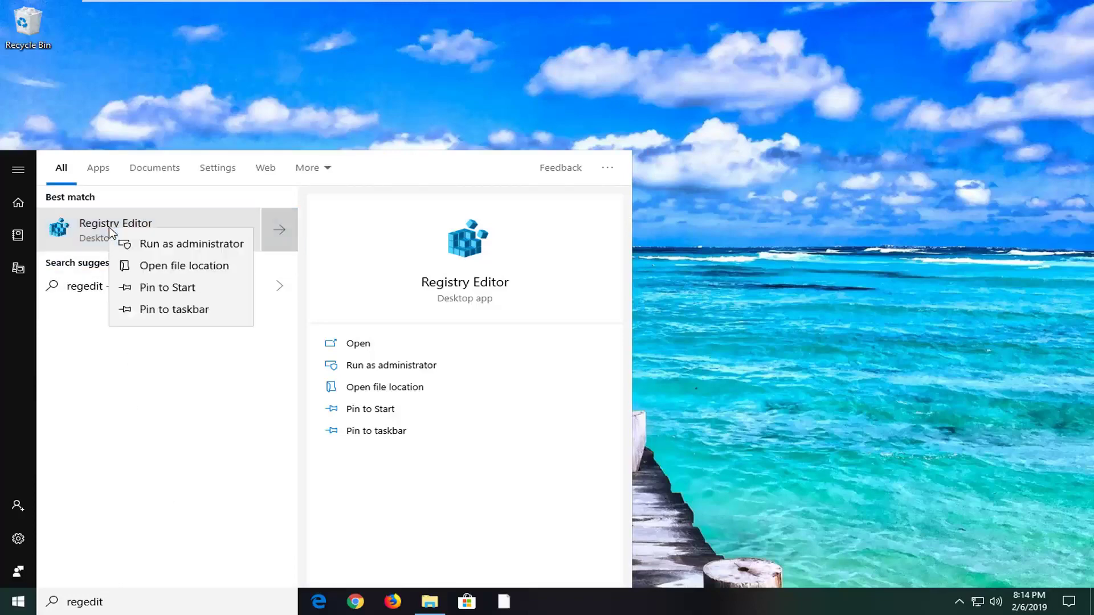
click(157, 248)
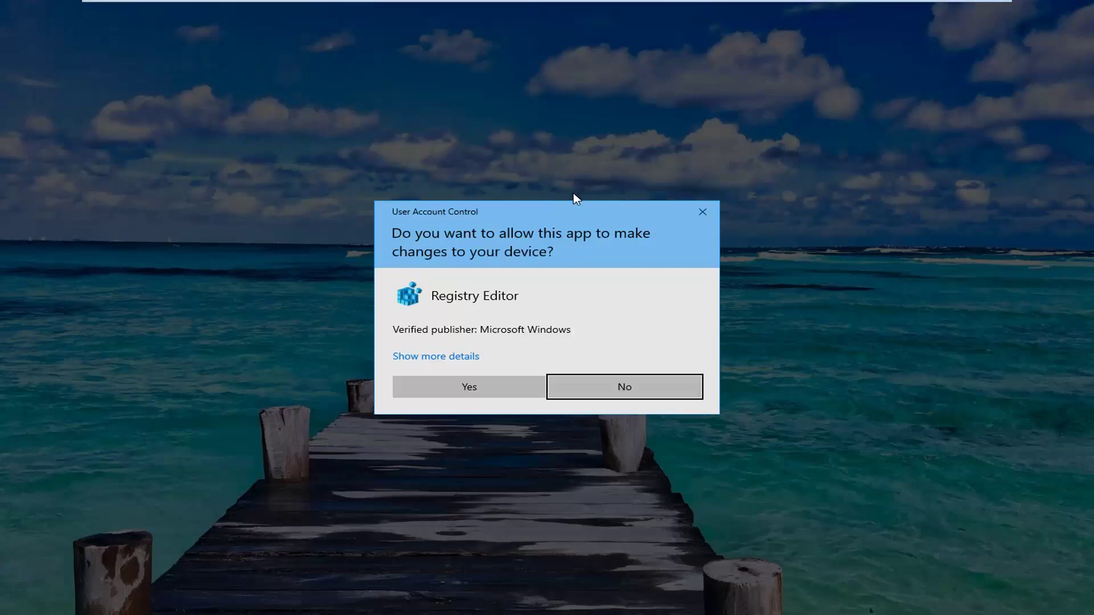
Step: Allow Registry Editor through UAC and open its Export Registry File dialog
click(481, 382)
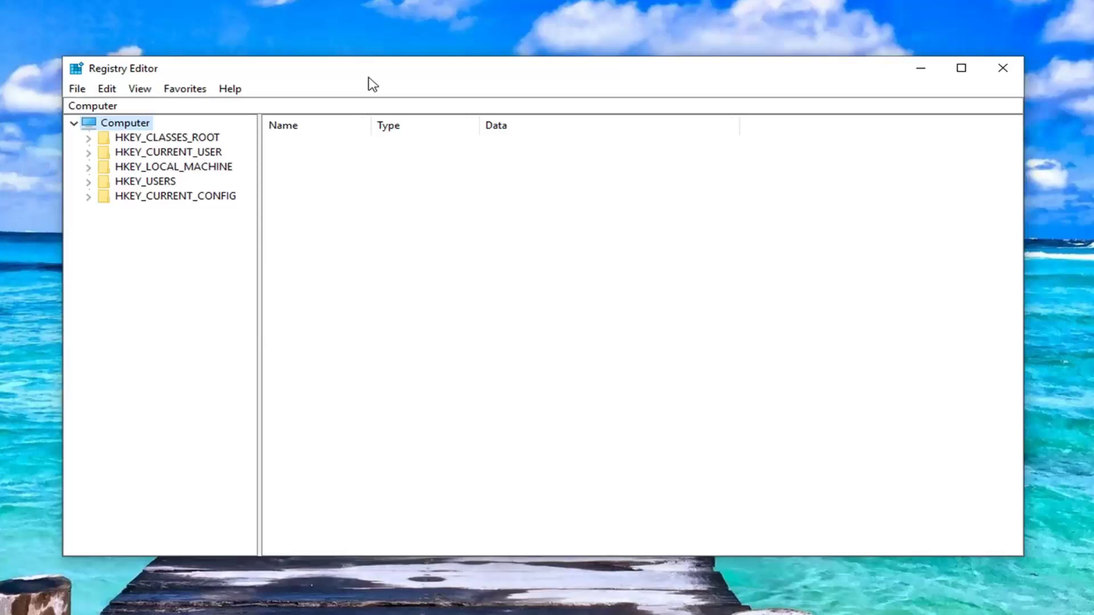
click(77, 91)
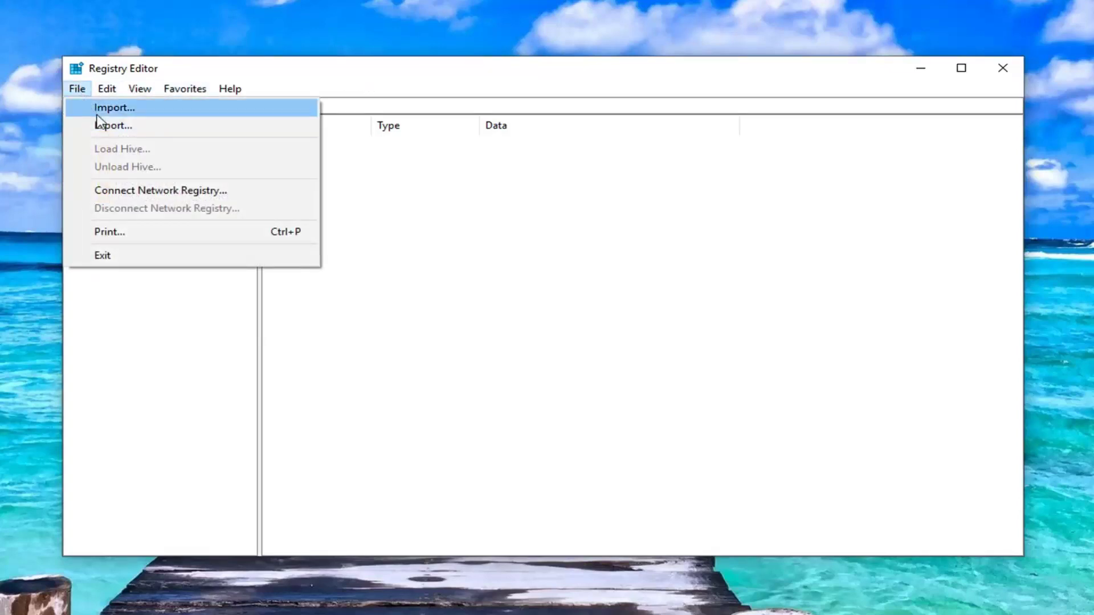
click(103, 126)
Step: Cancel the Export Registry File dialog without saving a backup file
click(288, 420)
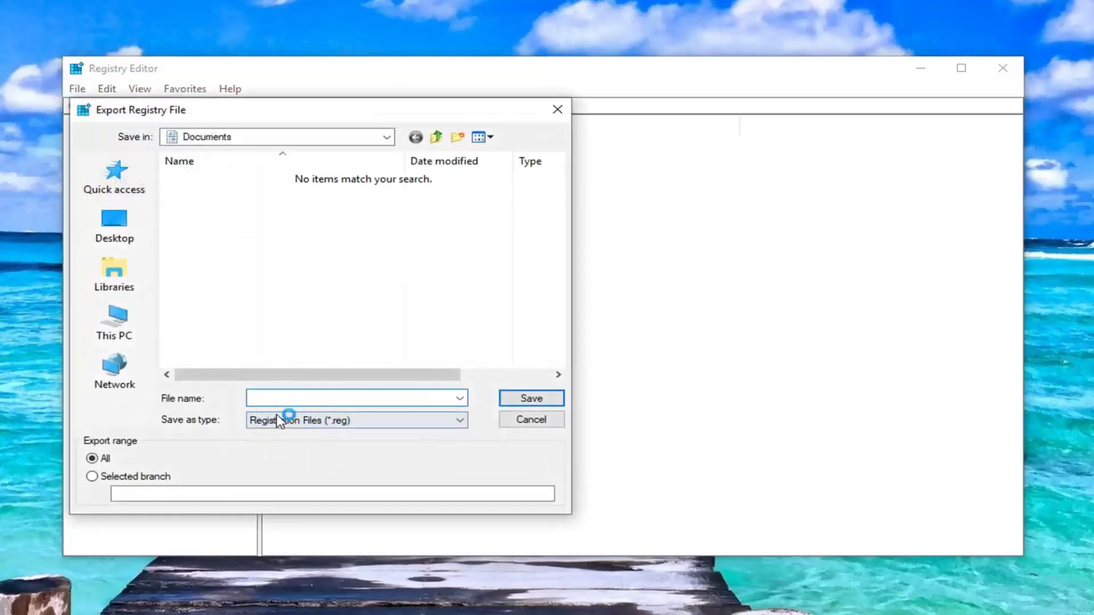
click(289, 397)
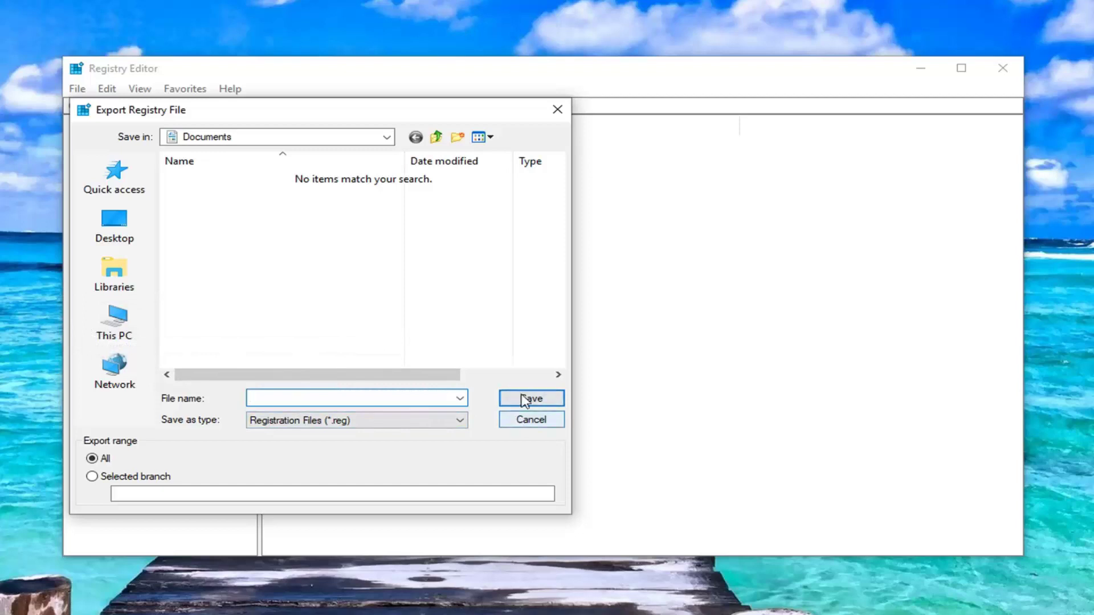
click(530, 420)
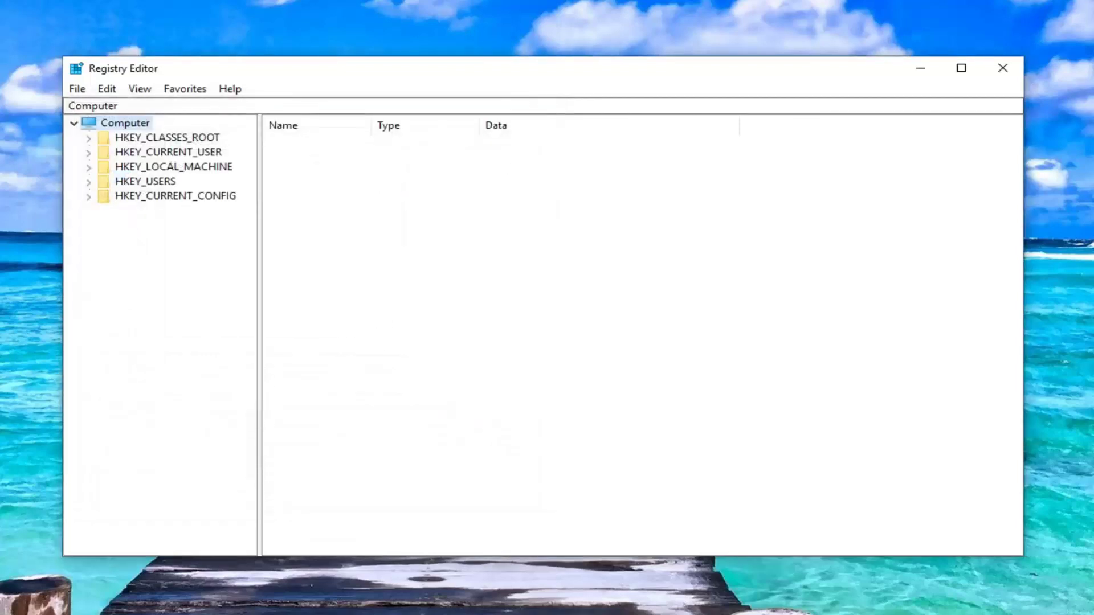
click(78, 89)
click(94, 106)
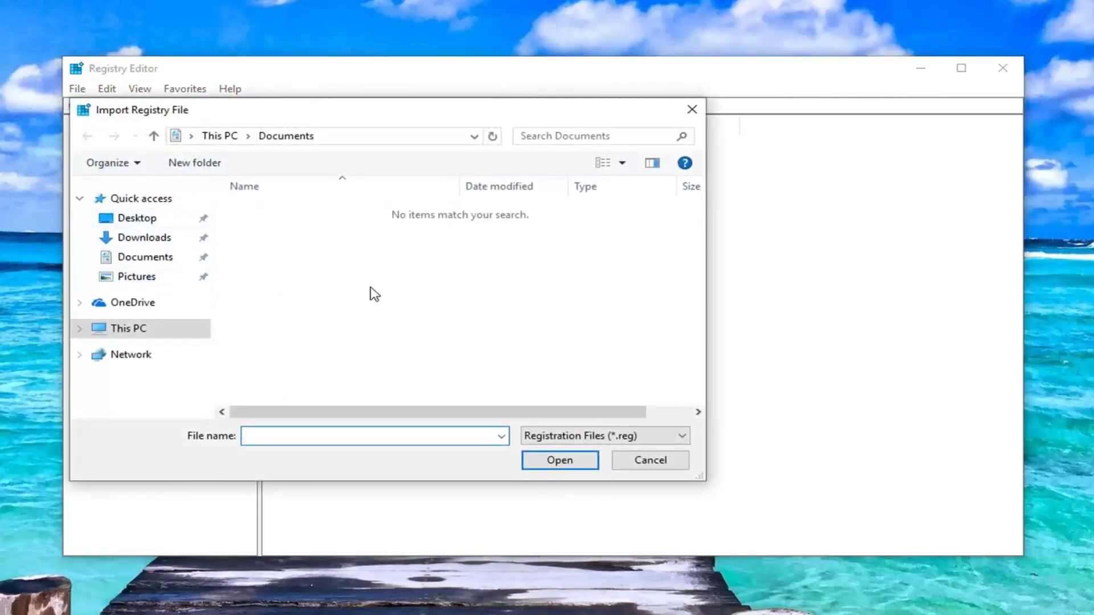
click(637, 459)
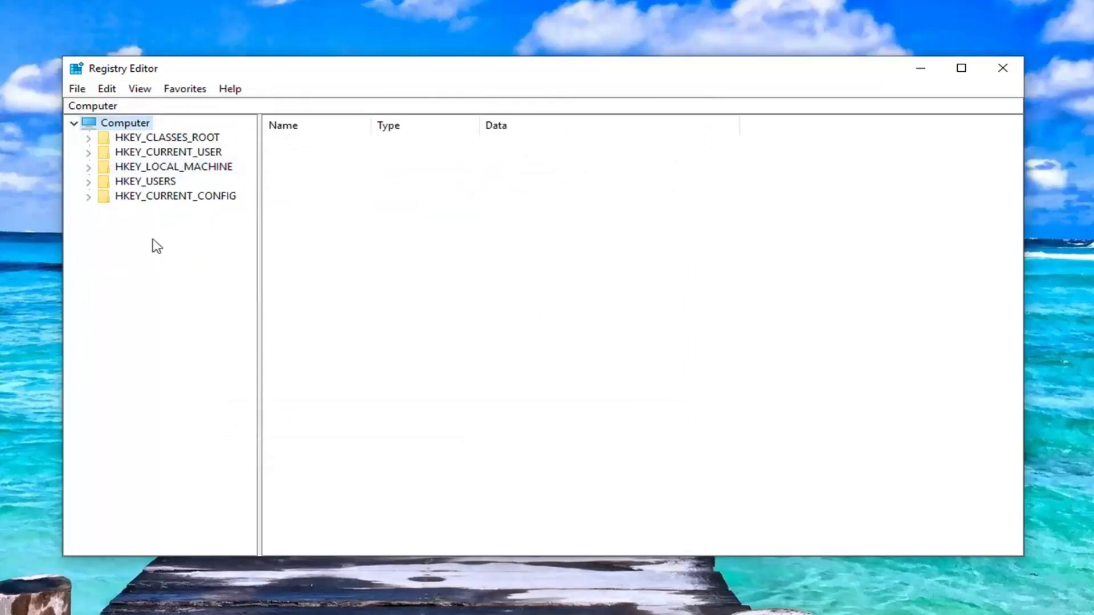
click(145, 171)
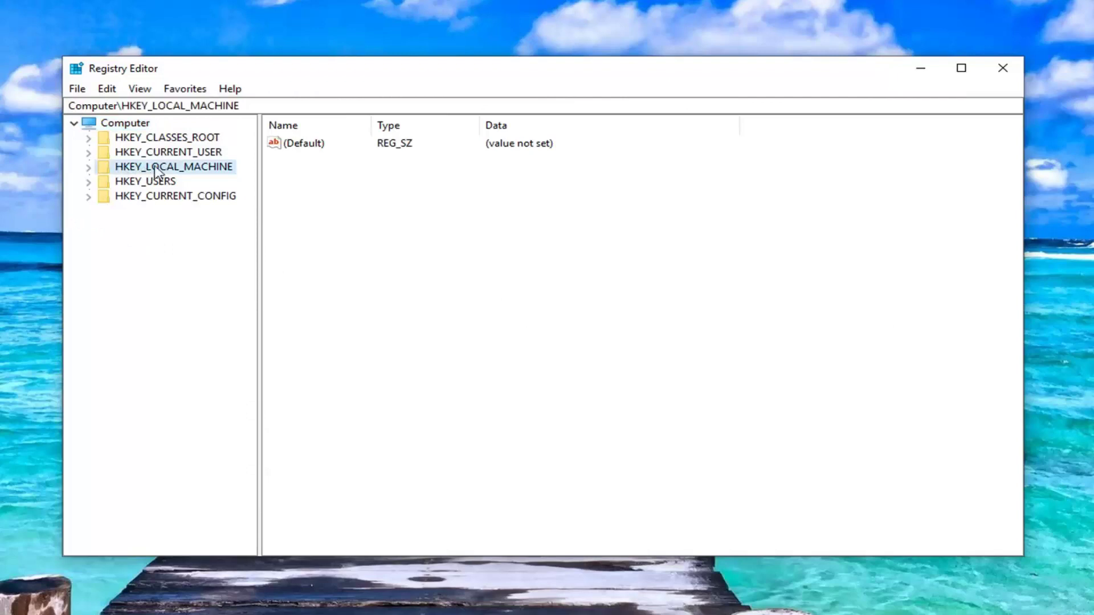
Step: Expand HKEY_LOCAL_MACHINE > SOFTWARE > Policies > Microsoft in the key tree
click(89, 168)
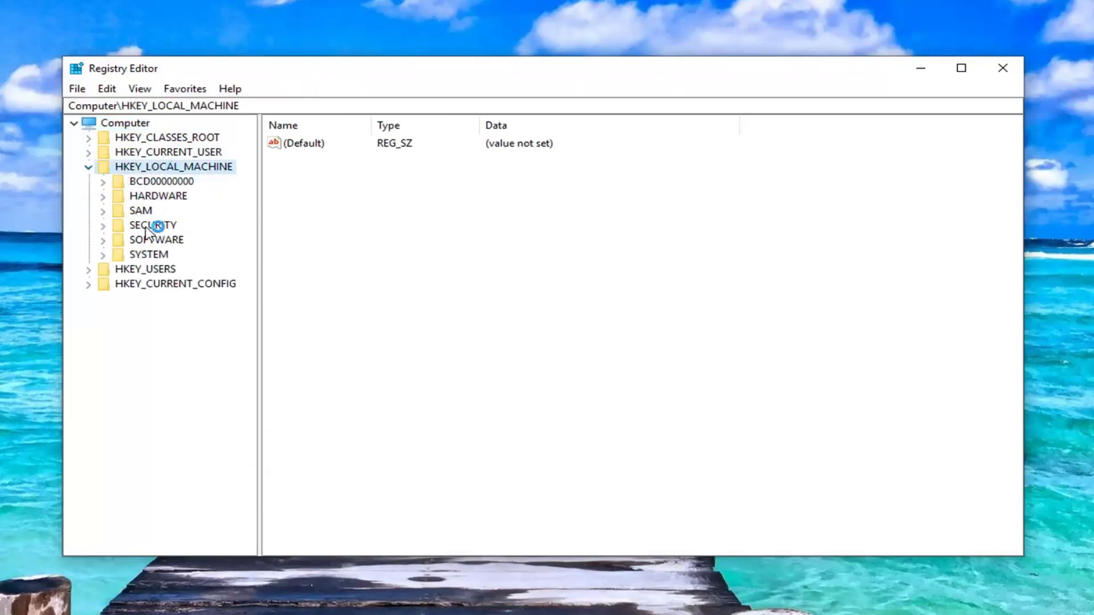
click(120, 244)
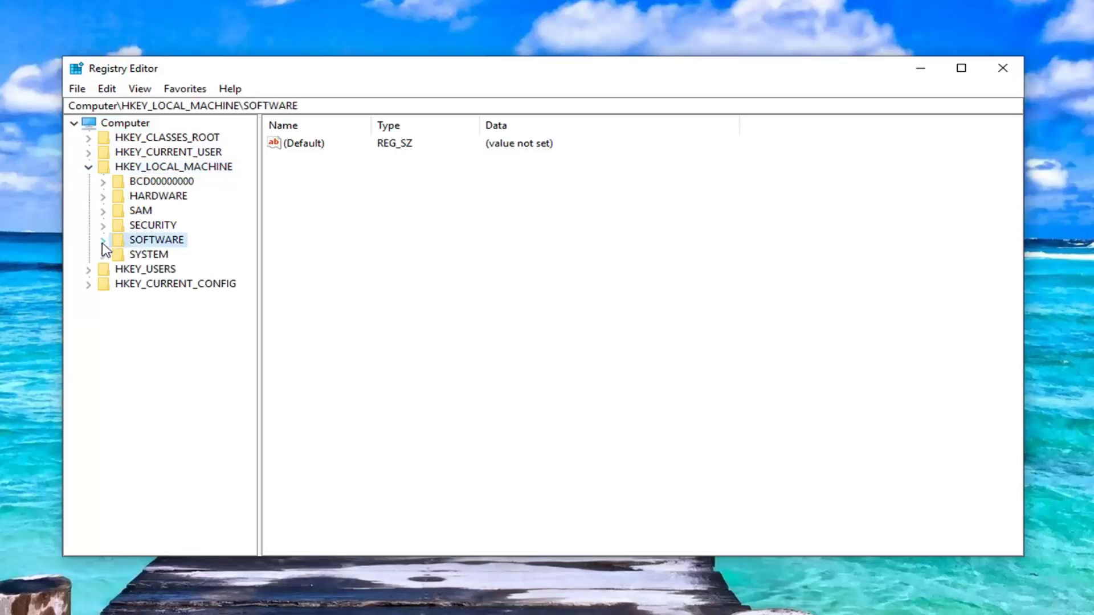
click(103, 241)
scroll(137, 268, down, 1)
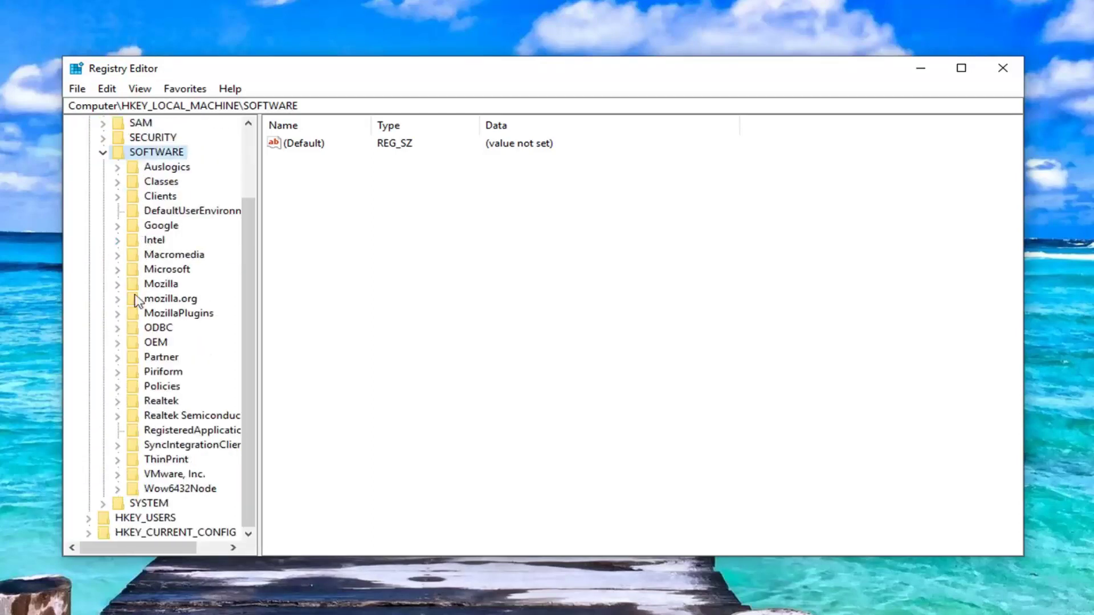
click(155, 387)
click(118, 387)
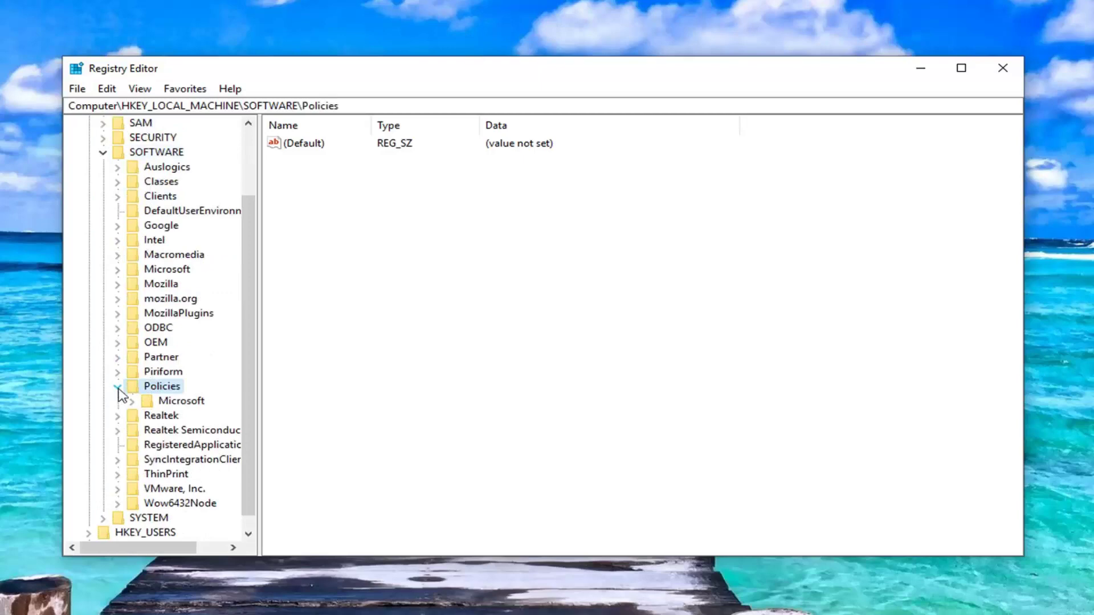
click(146, 402)
click(132, 401)
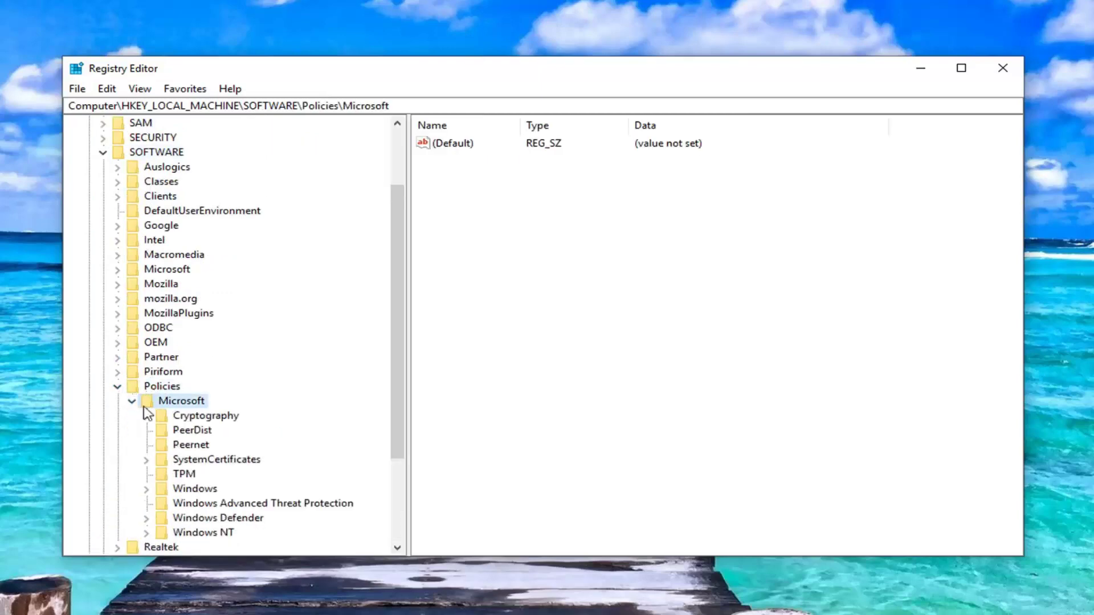
Step: Expand Windows > WindowsUpdate to its AU subkey, then reselect the Windows key
scroll(150, 422, down, 1)
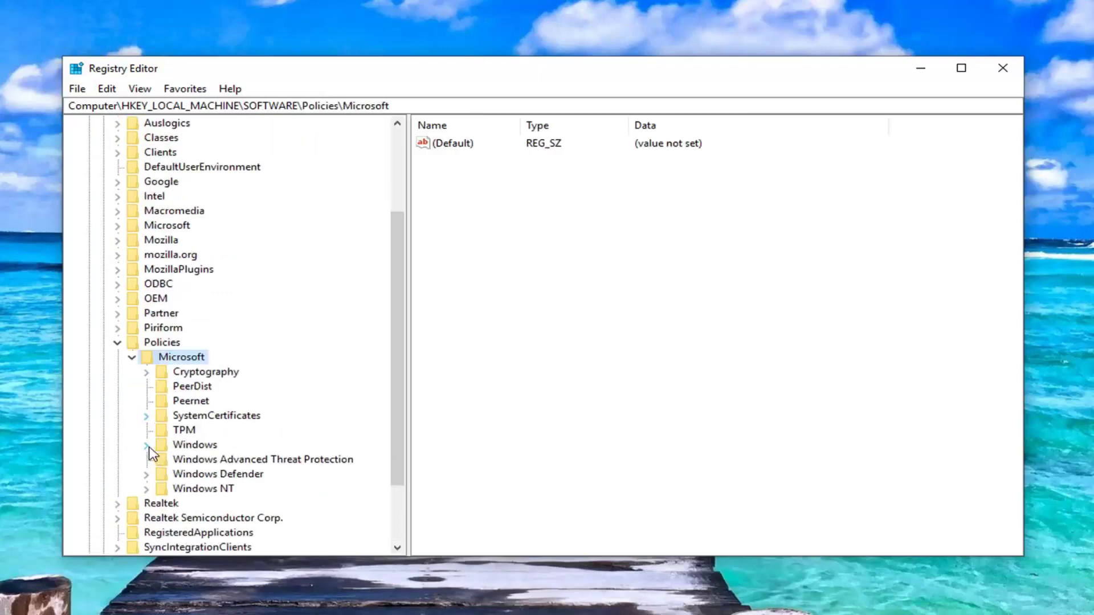
click(162, 448)
click(146, 445)
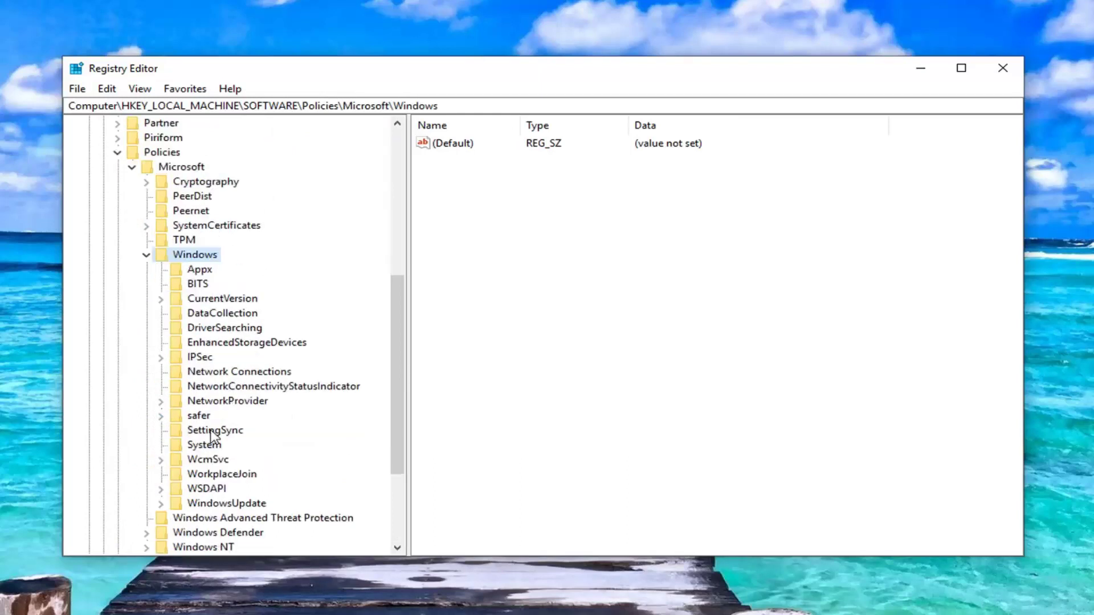
click(201, 504)
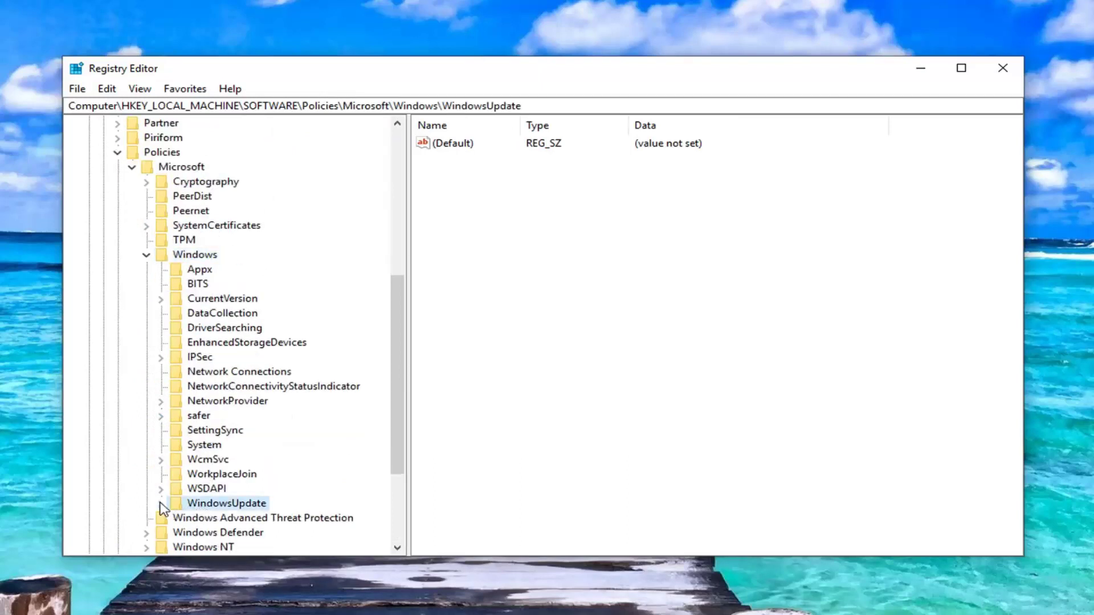
click(161, 504)
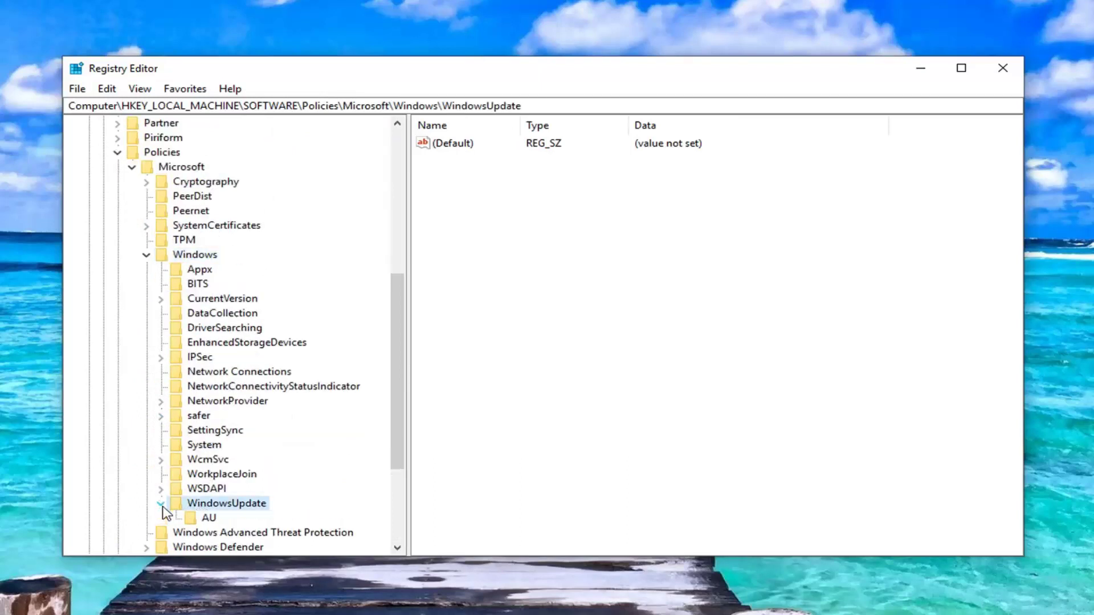
click(206, 519)
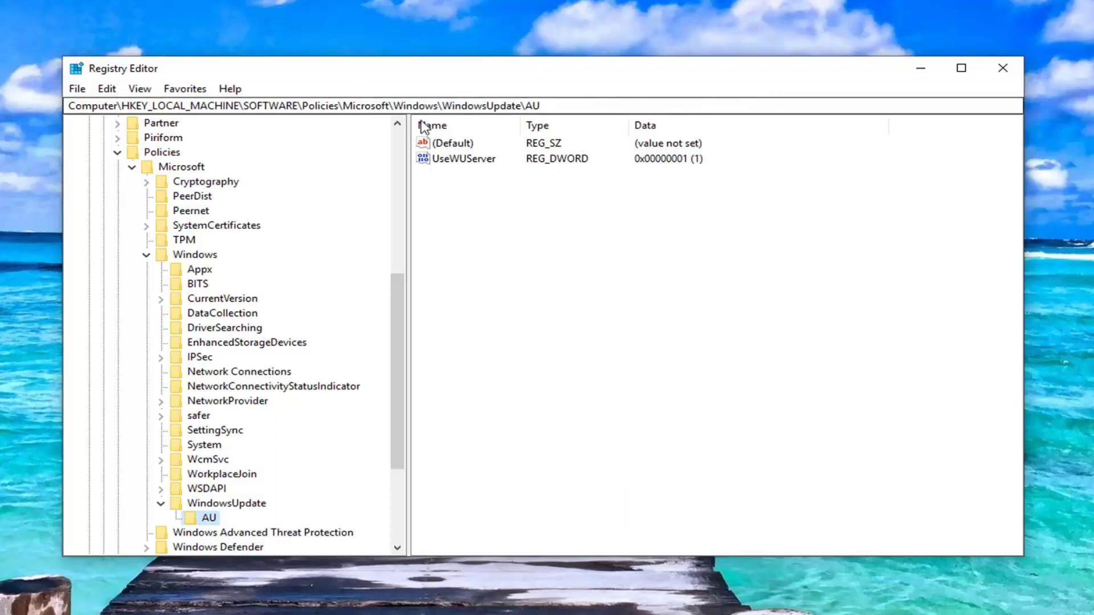
key(Left)
click(205, 518)
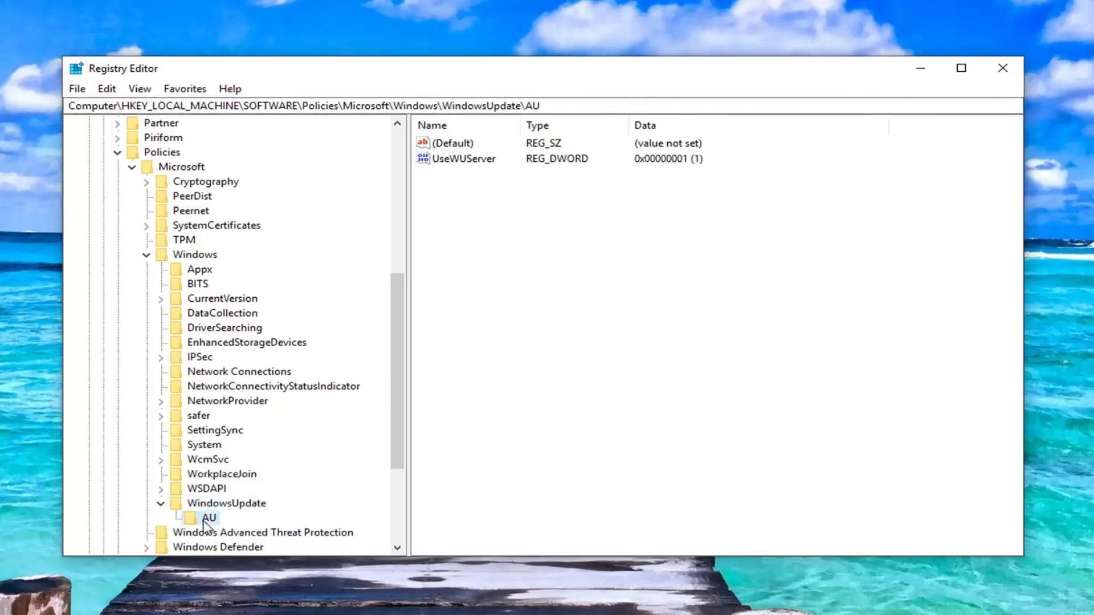
click(183, 258)
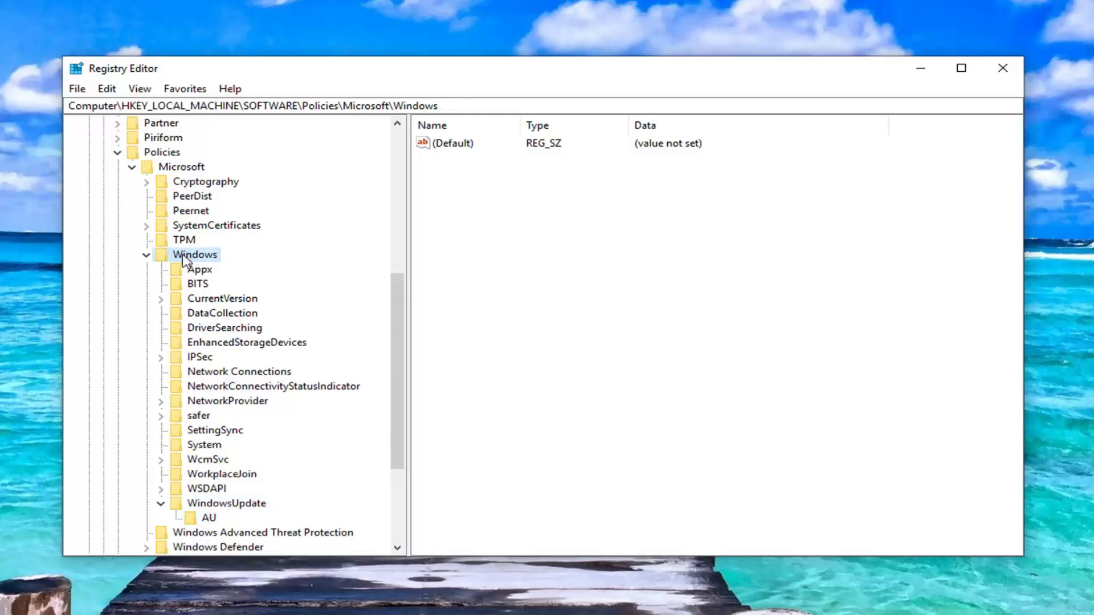
Step: Check the New submenus of Windows and WindowsUpdate, then open AU showing UseWUServer = 1
right_click(183, 257)
mouse_move(227, 285)
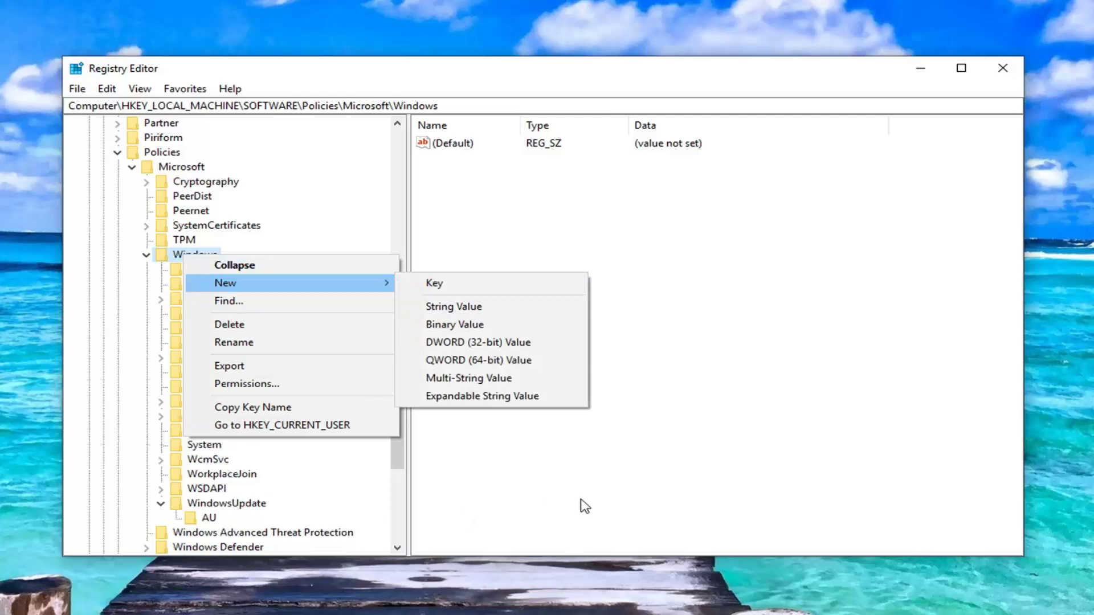
click(185, 509)
click(185, 506)
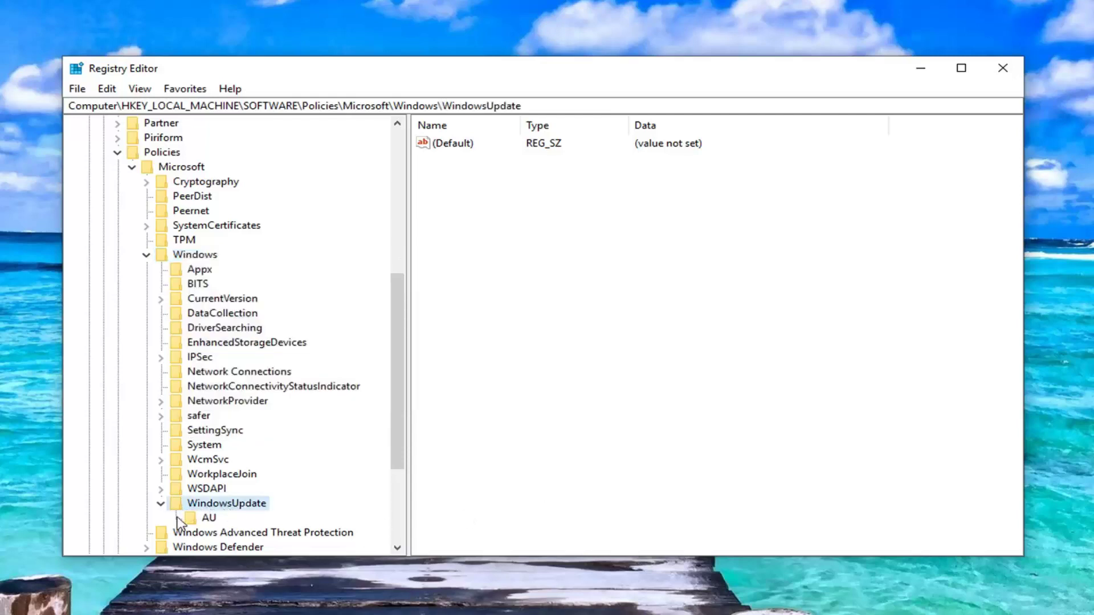
right_click(217, 508)
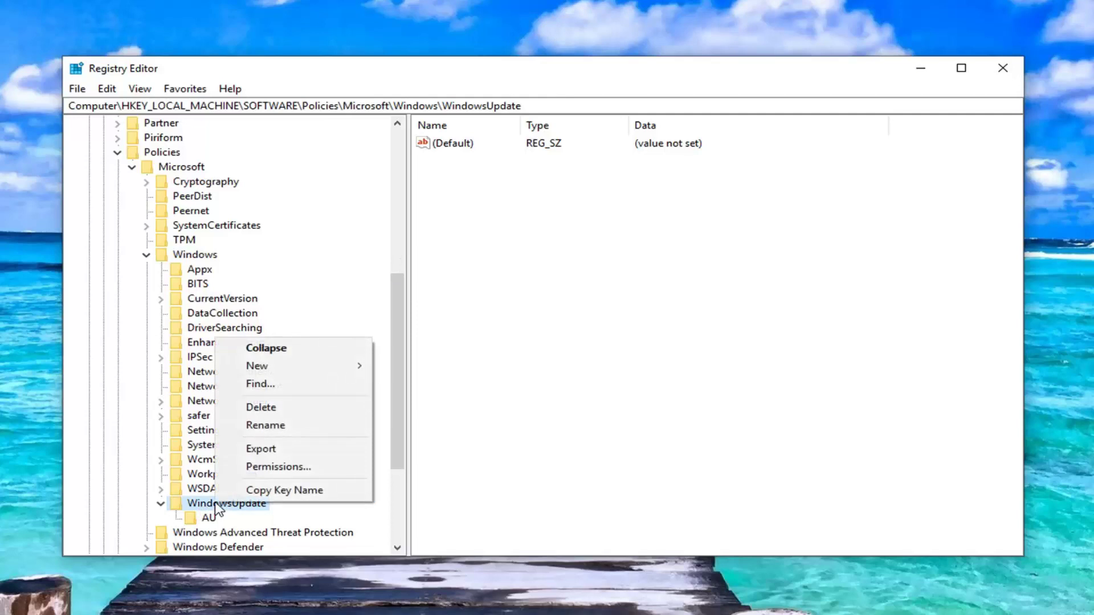
mouse_move(288, 371)
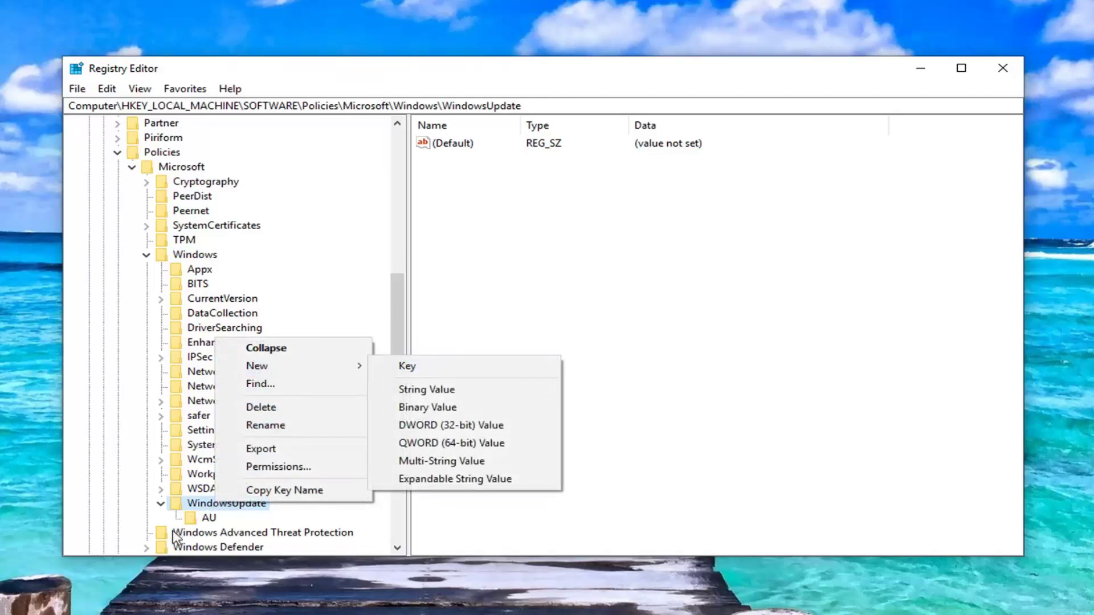
click(210, 518)
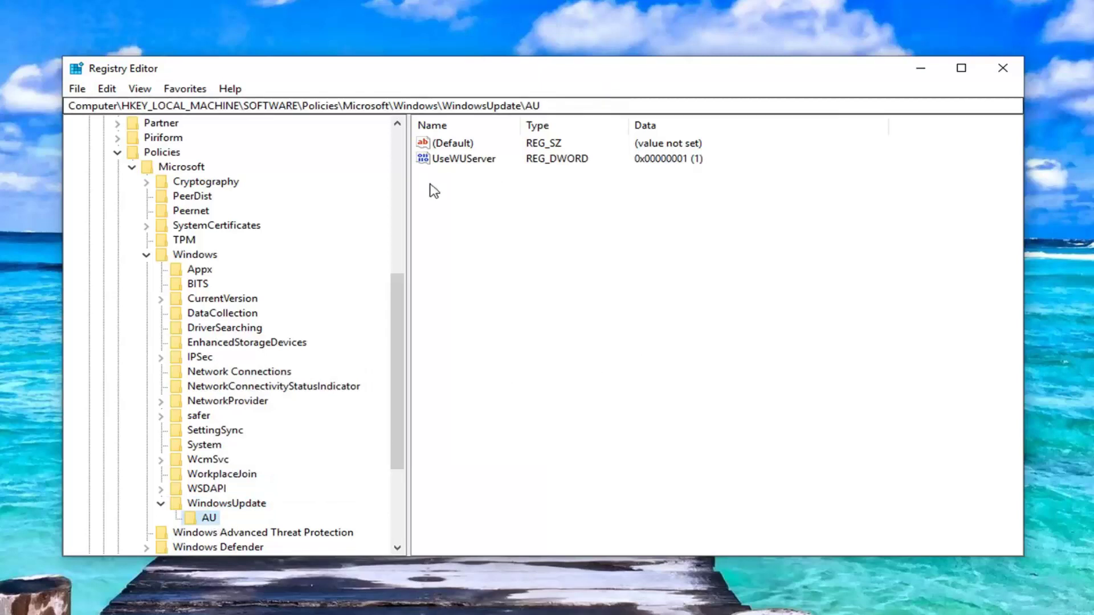
click(456, 160)
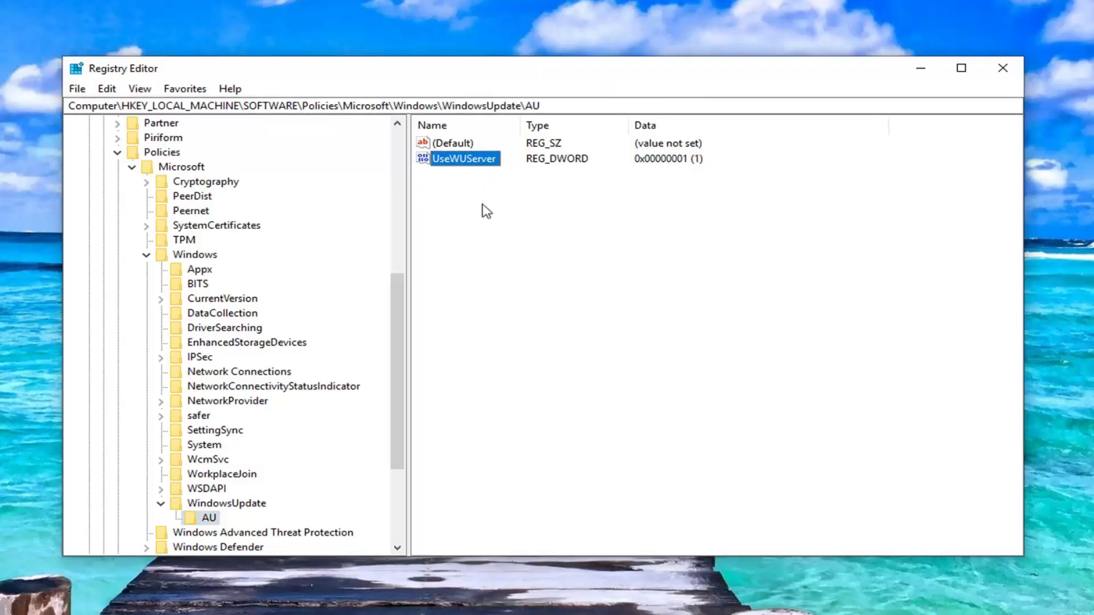
right_click(472, 231)
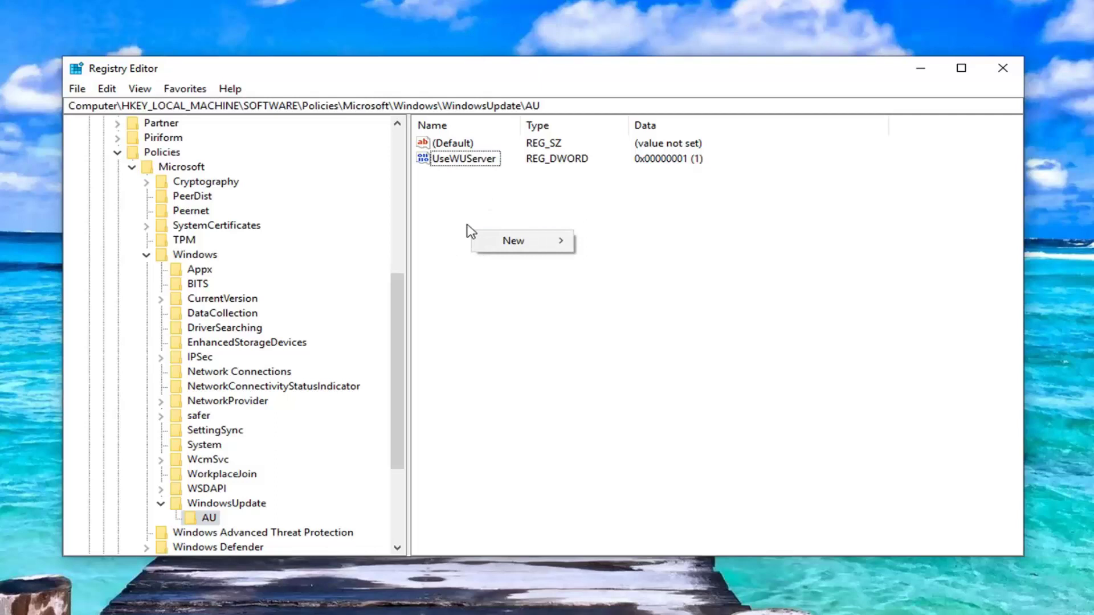
mouse_move(516, 244)
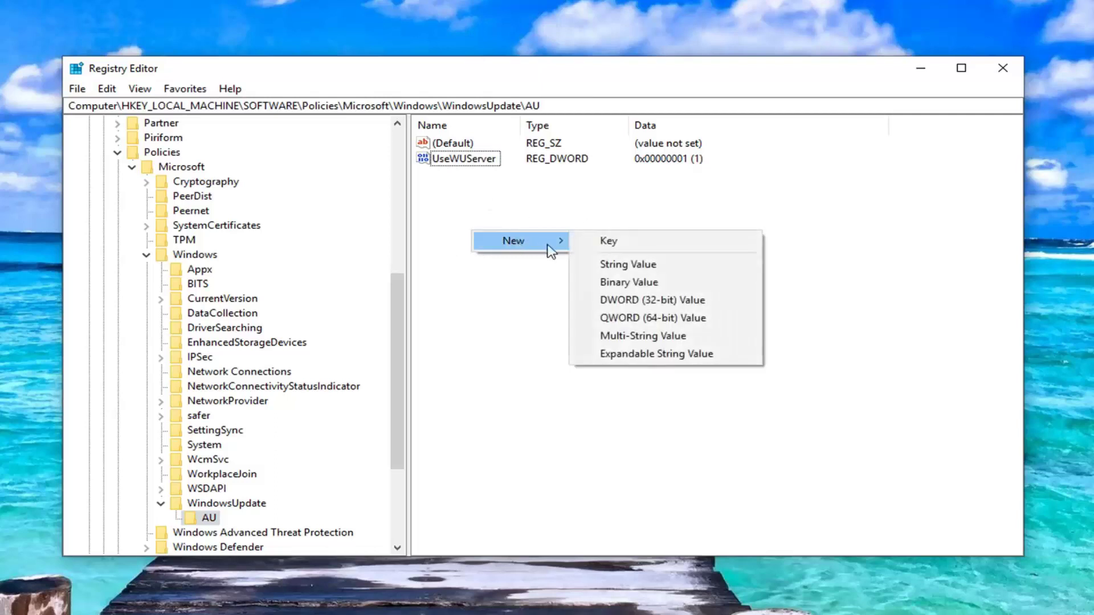
click(614, 300)
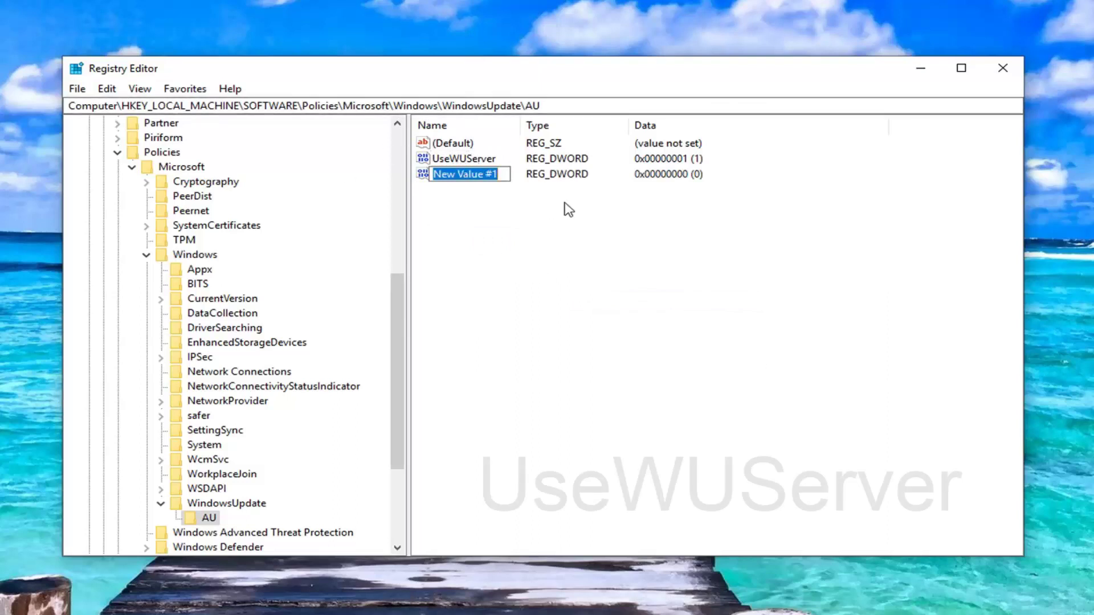
text(UseWUServer)
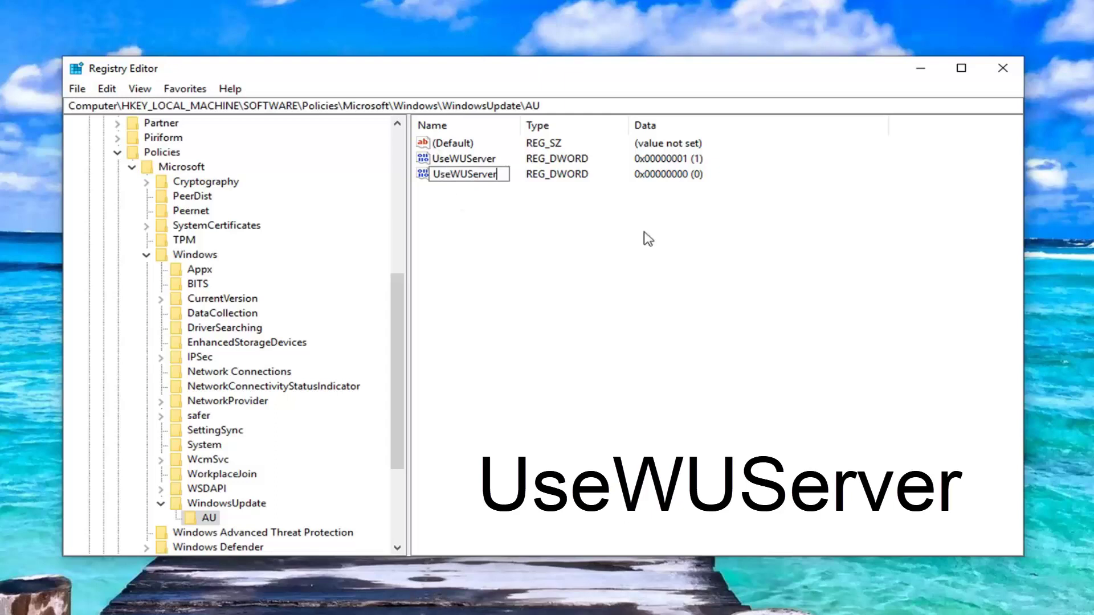
click(515, 181)
click(745, 303)
click(460, 176)
key(Delete)
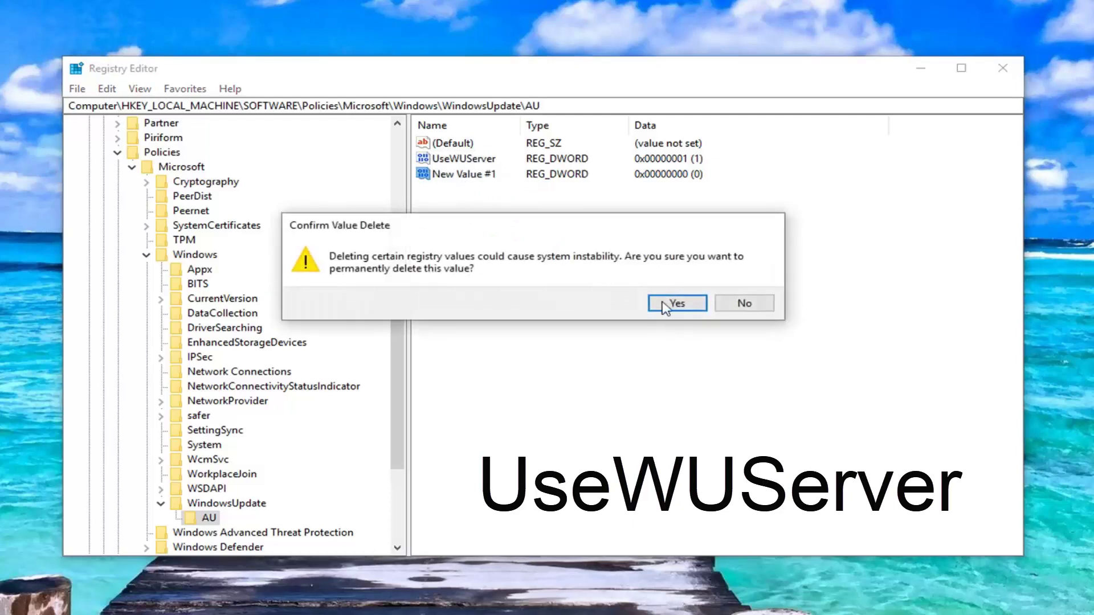
click(666, 304)
click(465, 162)
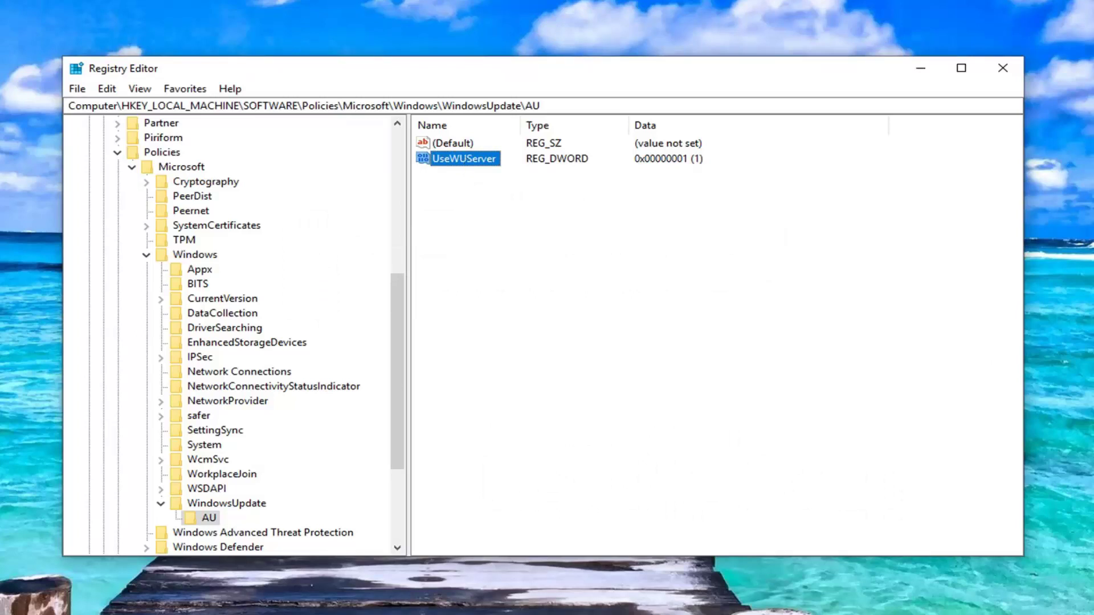
Step: Change UseWUServer's value data from 1 to 0
key(Return)
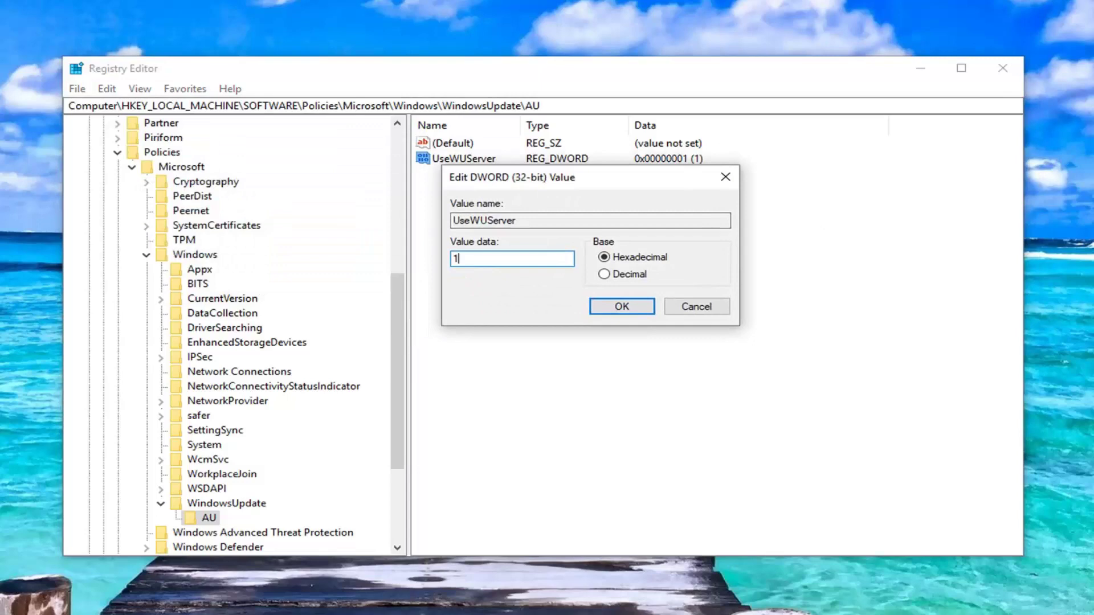
key(BackSpace)
click(616, 311)
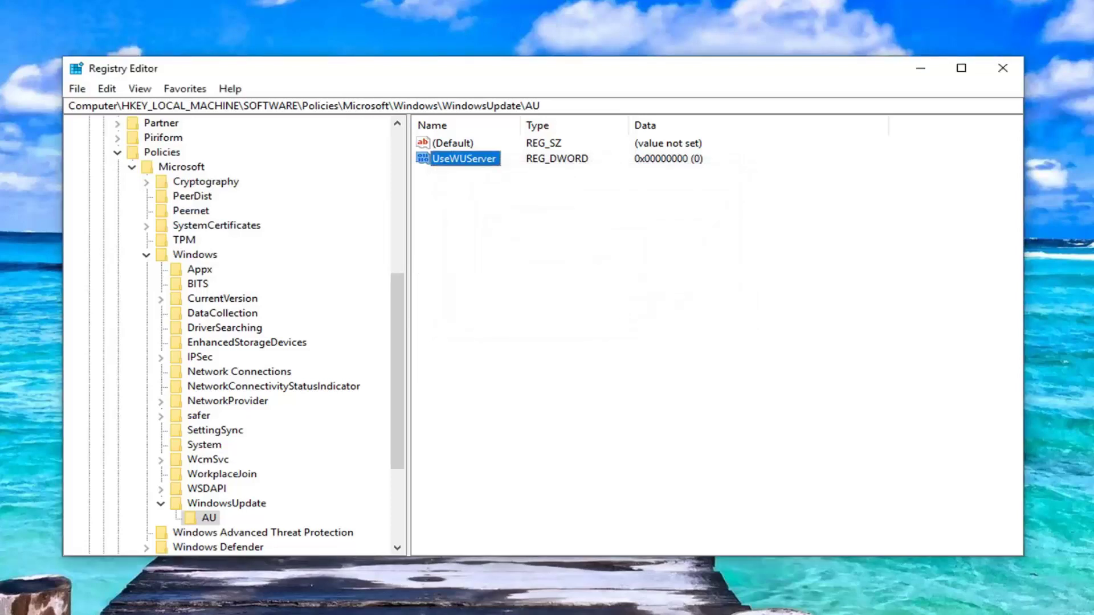